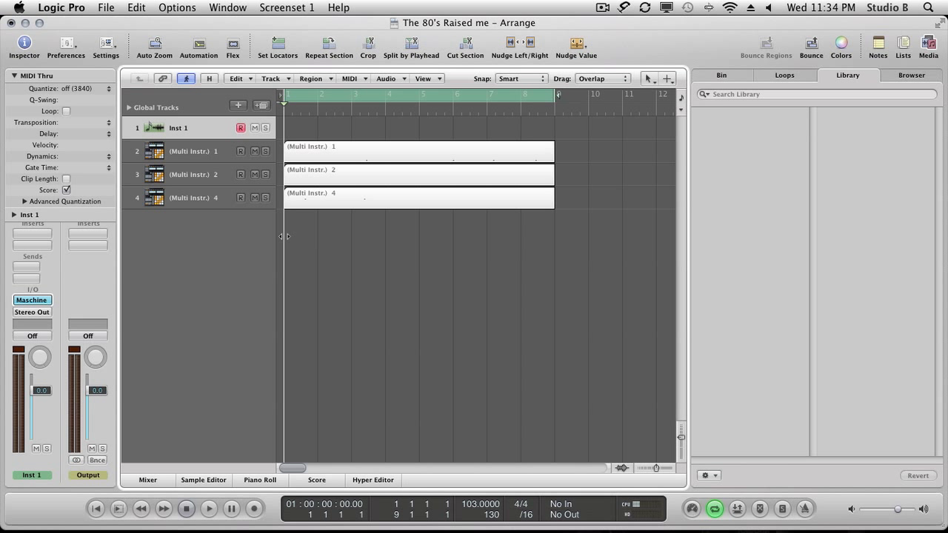
Step: Load Maschine on the Inst 1 track as an AU instrument with Multi Output (1xStereo, 15xMono)
click(174, 128)
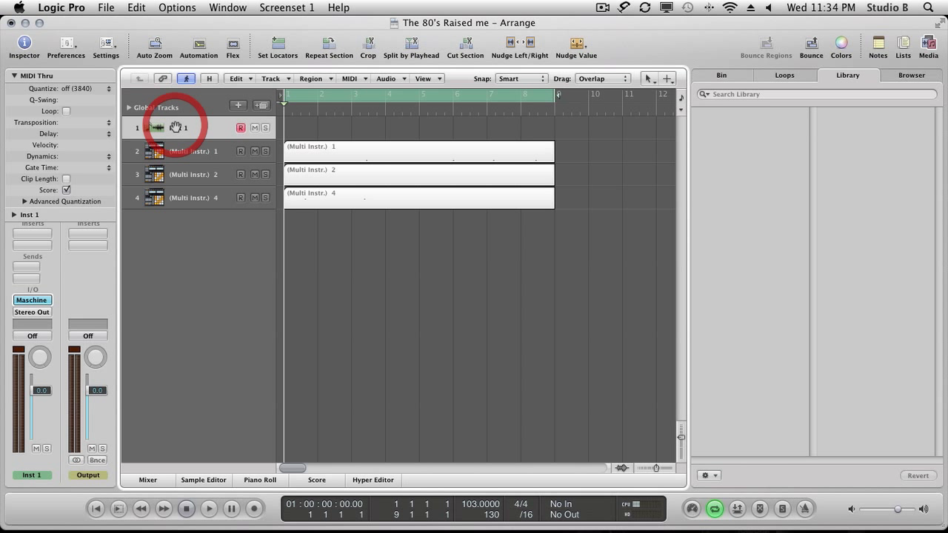
click(31, 301)
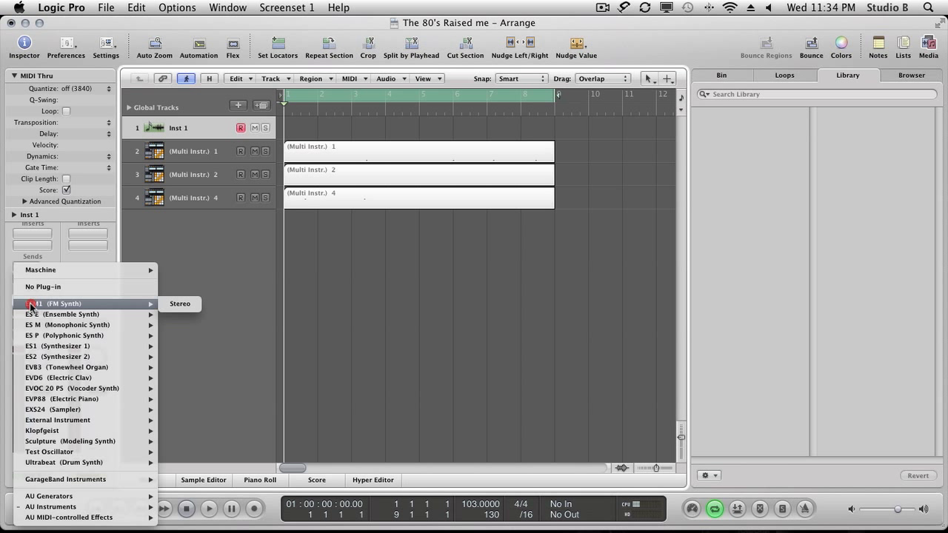
click(48, 507)
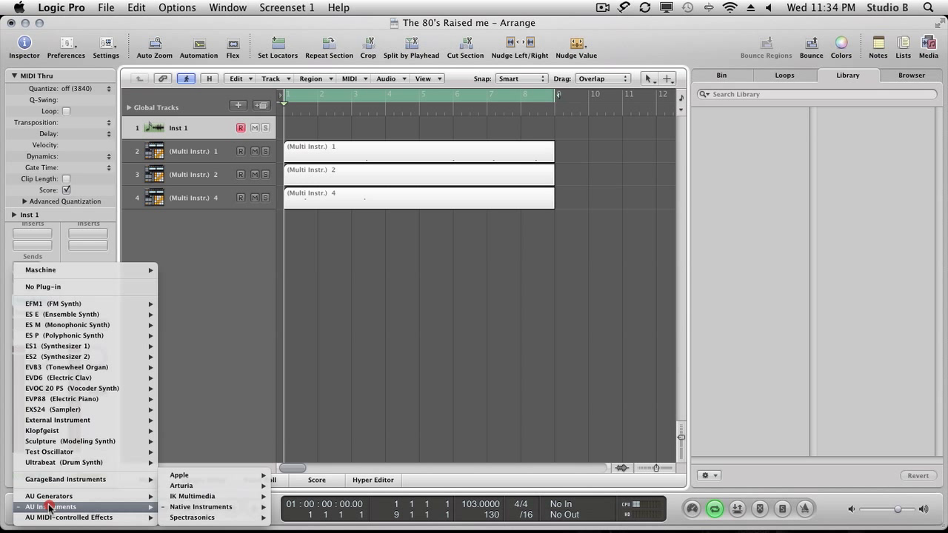
click(172, 509)
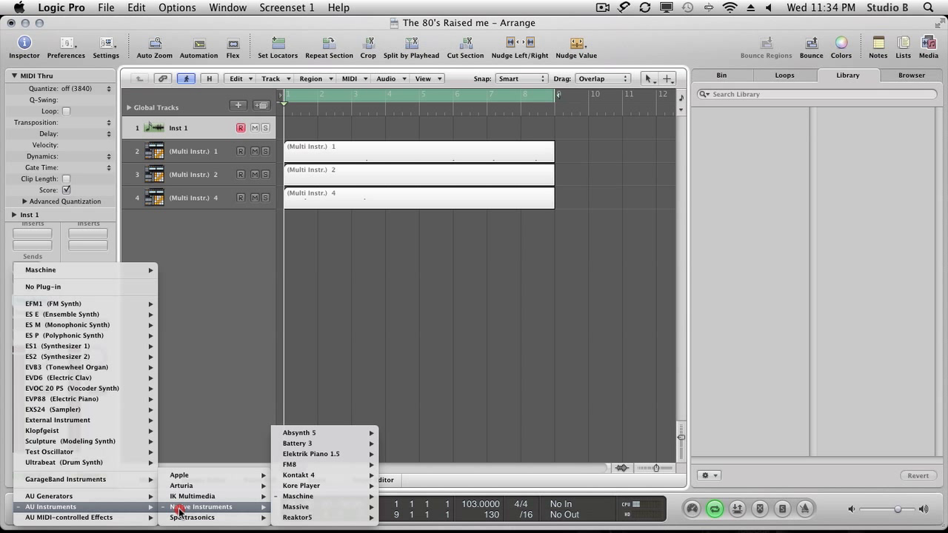
click(299, 497)
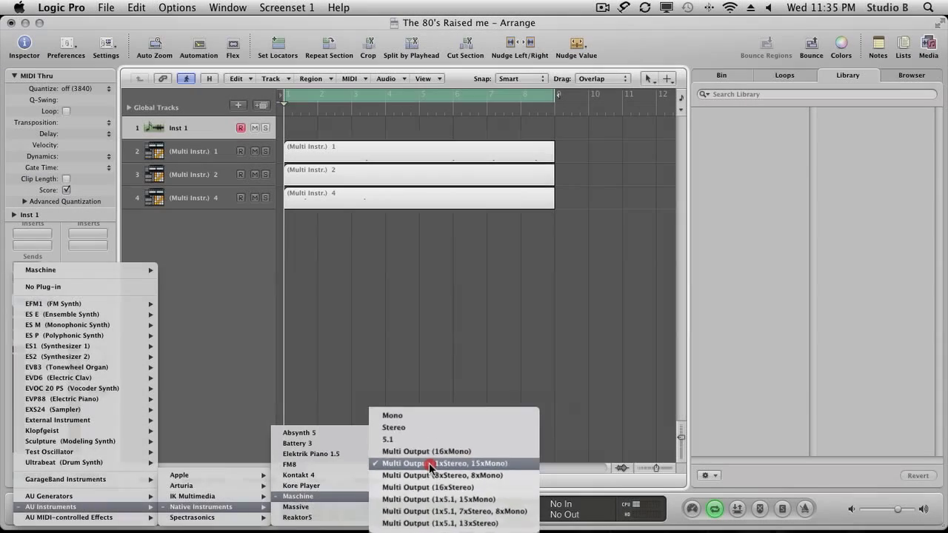
click(425, 461)
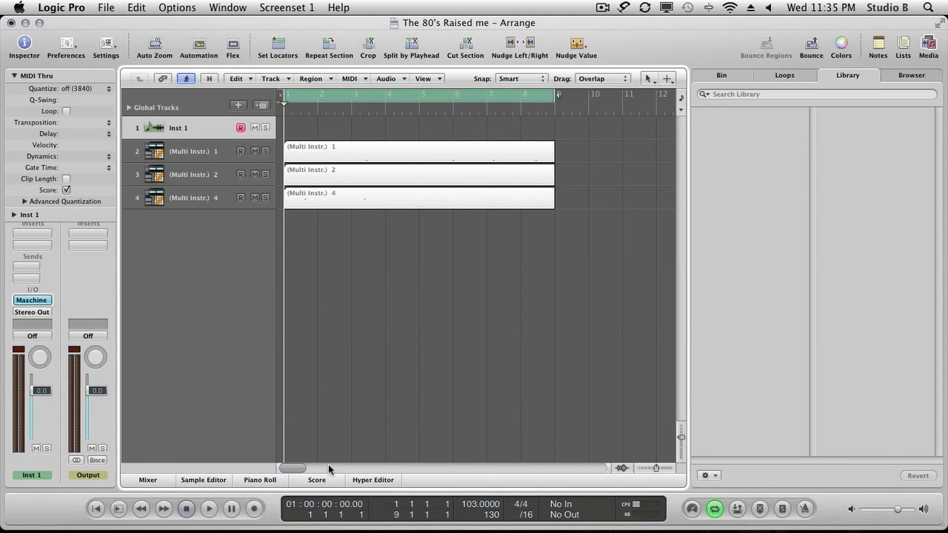
Step: Review the instrument plug-ins available for Inst 1 and the output formats offered for Maschine, without changing the instrument
click(39, 301)
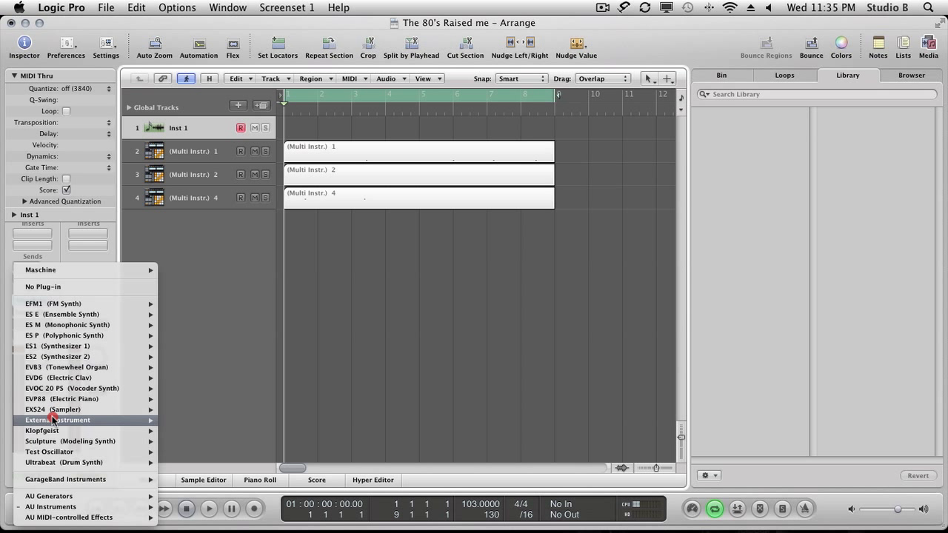
mouse_move(59, 462)
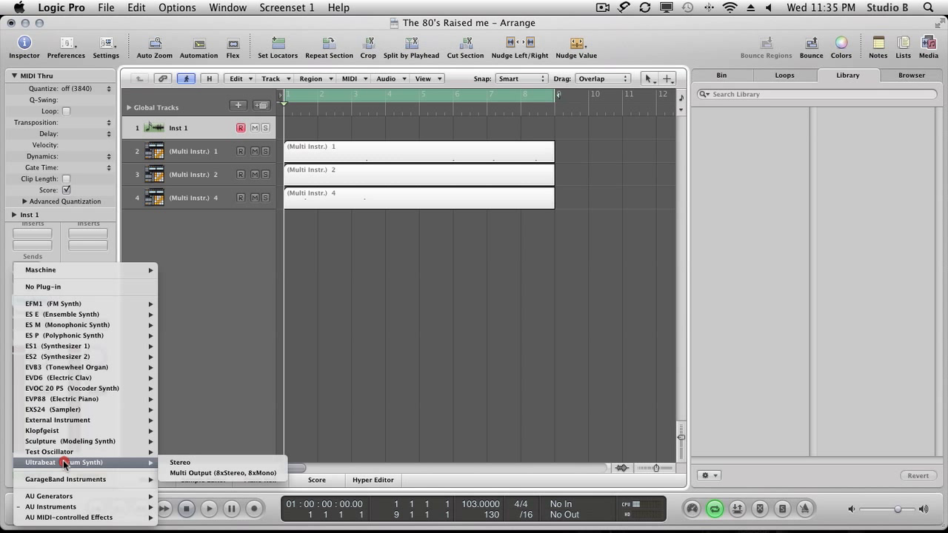
mouse_move(55, 506)
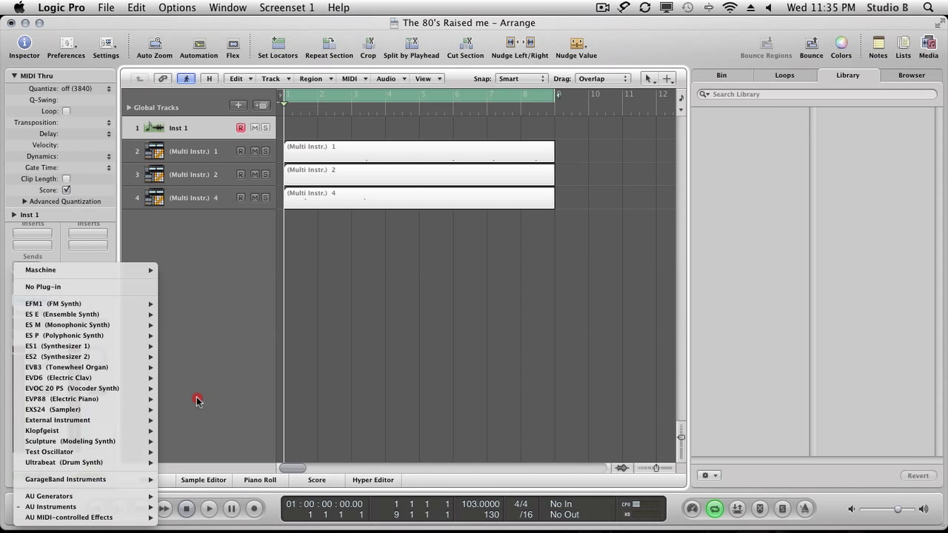
click(194, 292)
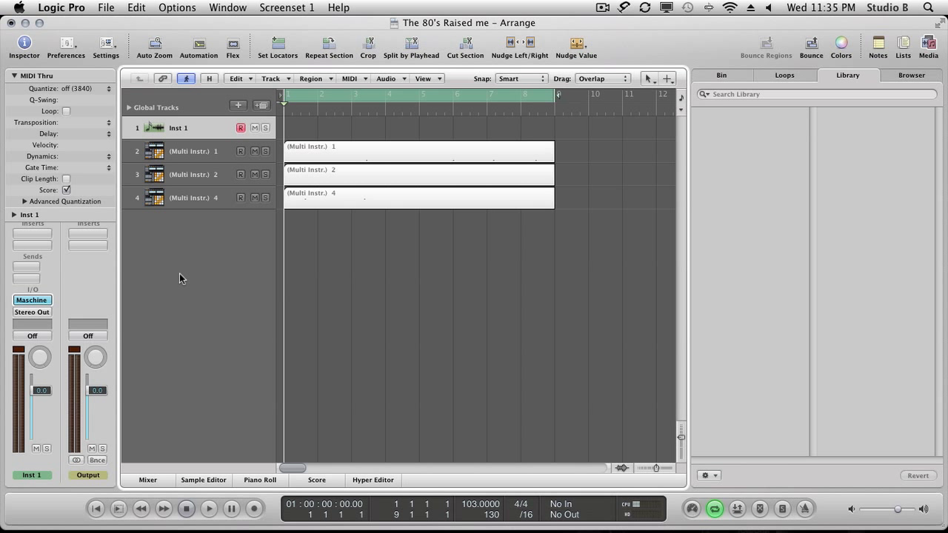
click(38, 302)
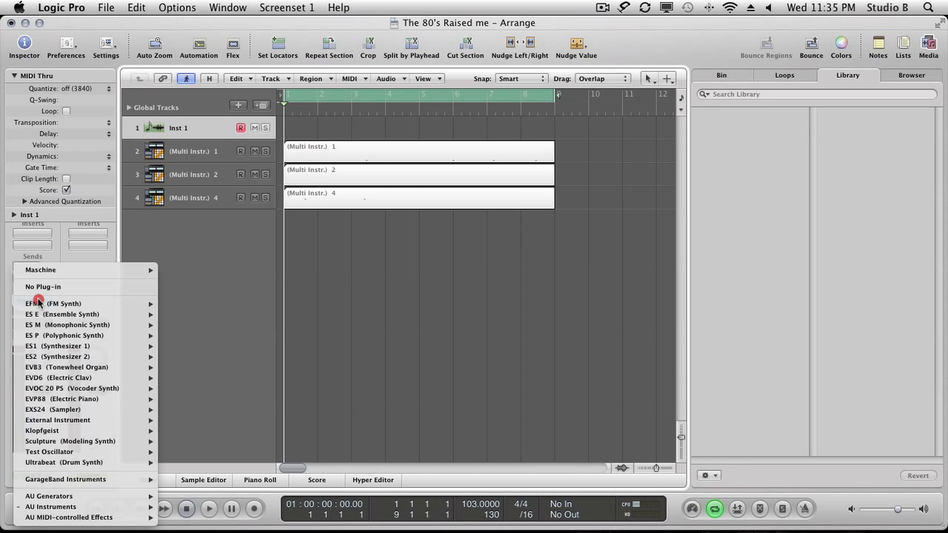
mouse_move(151, 510)
mouse_move(183, 507)
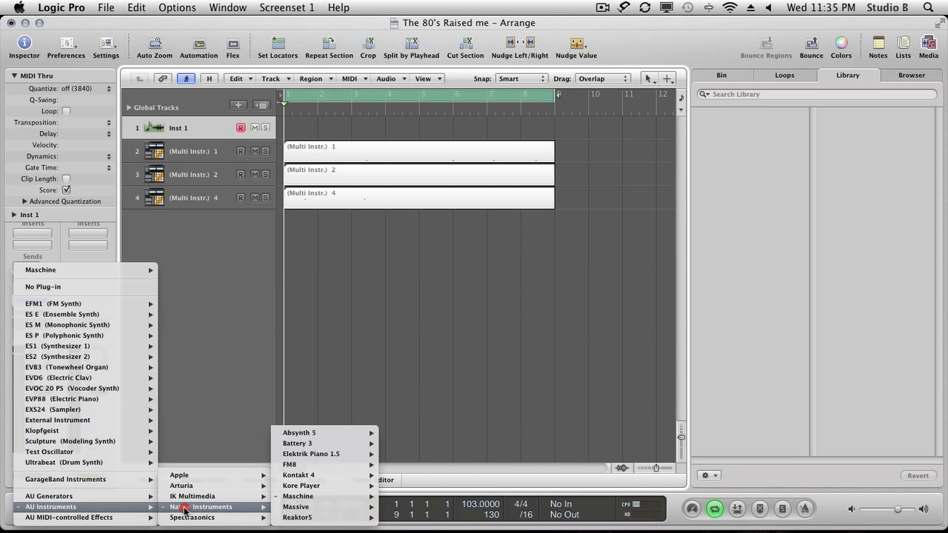
mouse_move(311, 496)
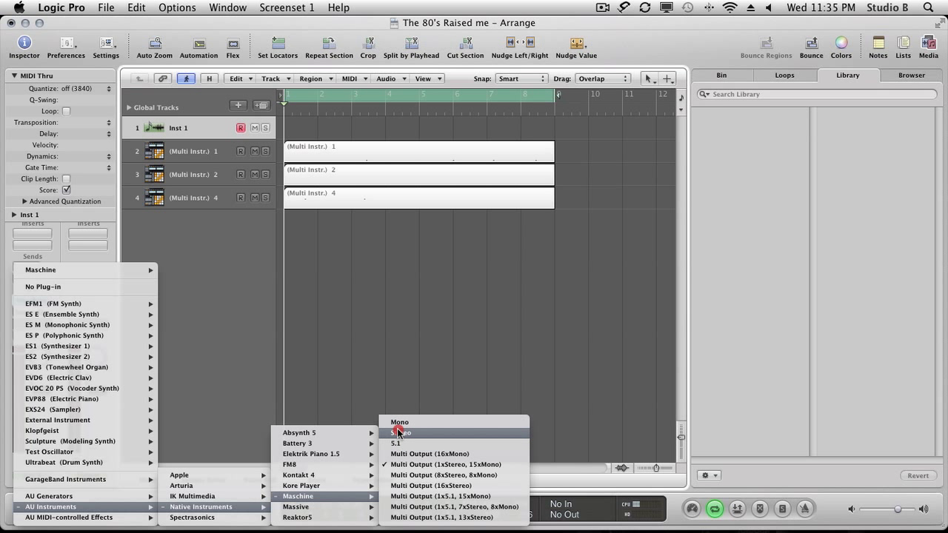
mouse_move(371, 451)
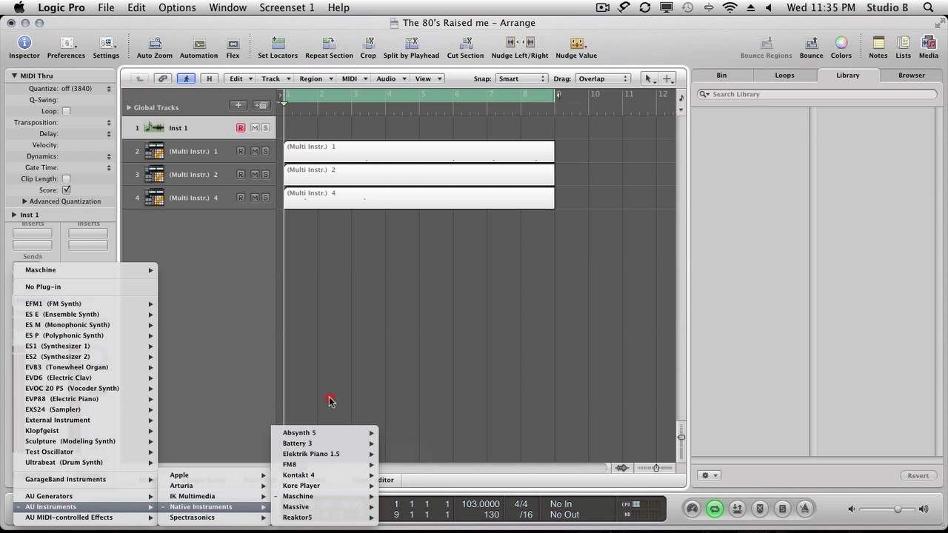
click(260, 377)
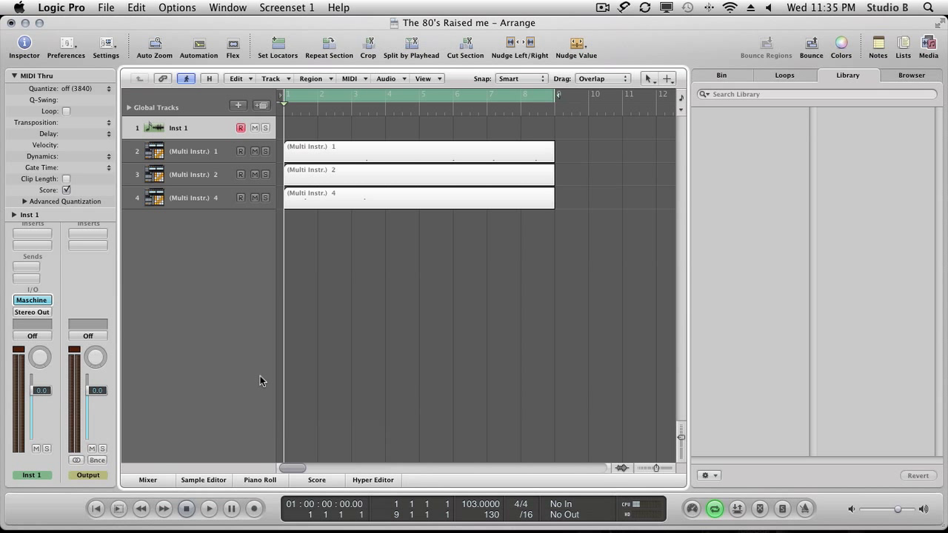
Step: Check the channel assigned to each of the three multi-instrument tracks
click(204, 150)
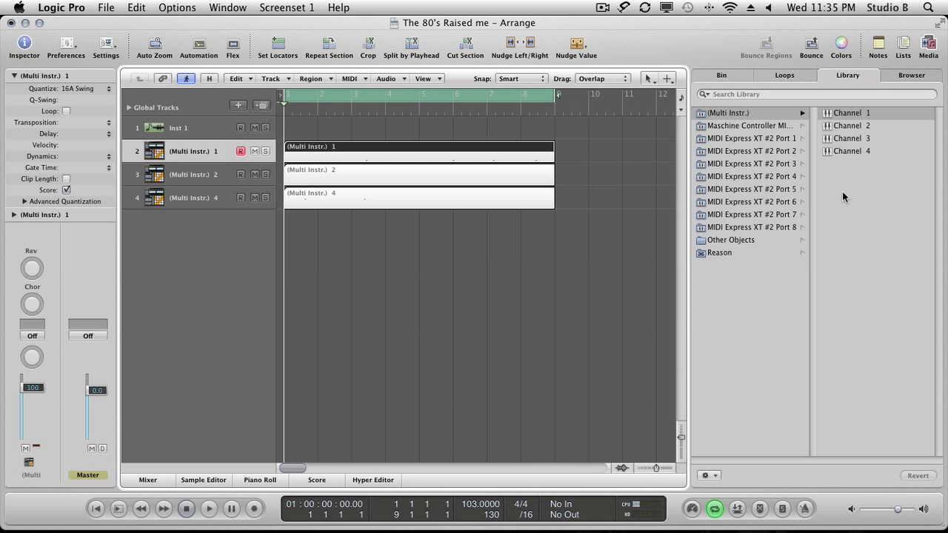
click(185, 171)
click(187, 196)
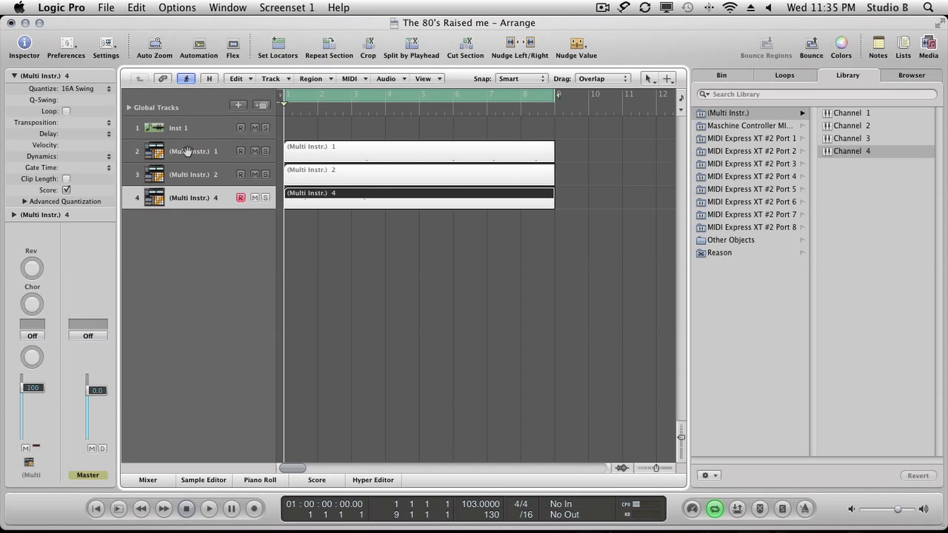
Step: Return to the Inst 1 track and examine Maschine's output format choices, leaving the current format in place
click(181, 128)
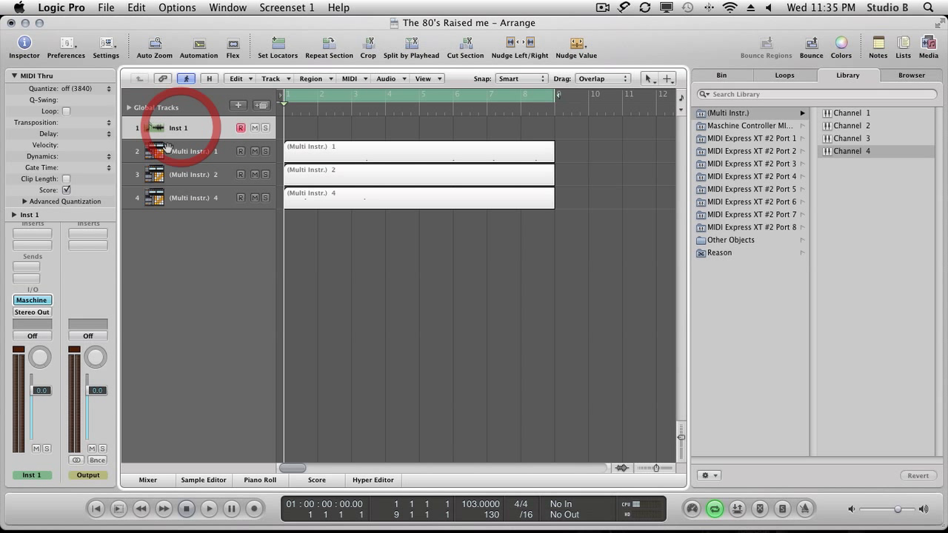
click(40, 302)
mouse_move(72, 509)
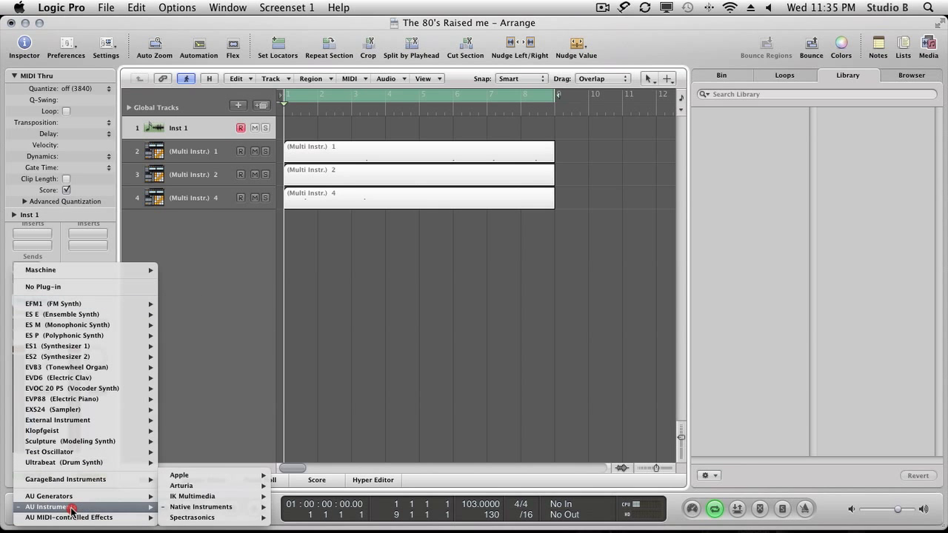
click(187, 509)
mouse_move(297, 496)
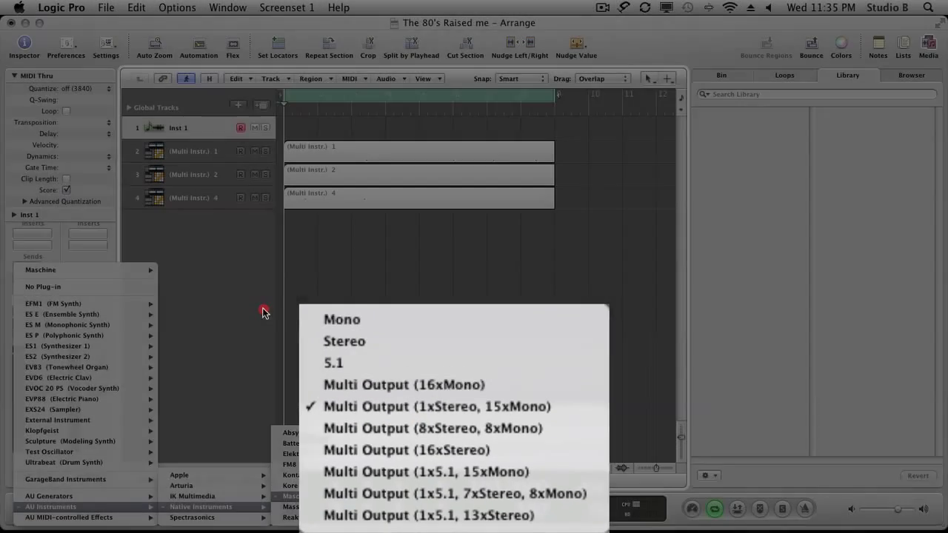
click(261, 307)
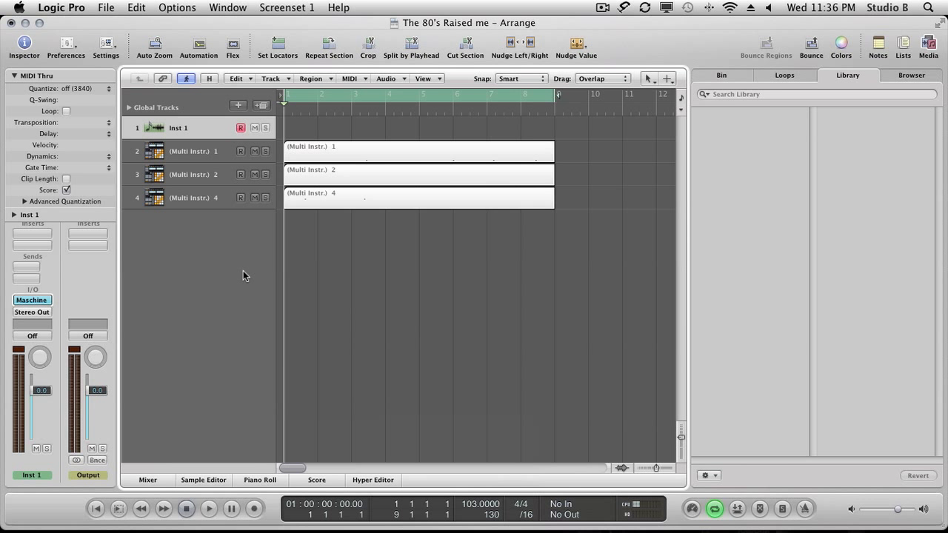
Step: Open the mixer to inspect the Inst 1 channel strip, and return to the arrangement
key(super+2)
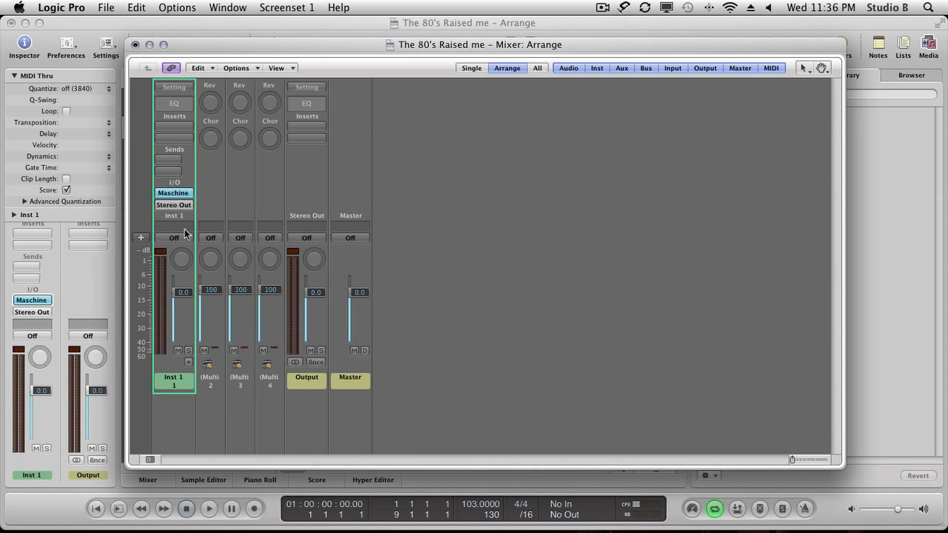
click(188, 362)
click(172, 29)
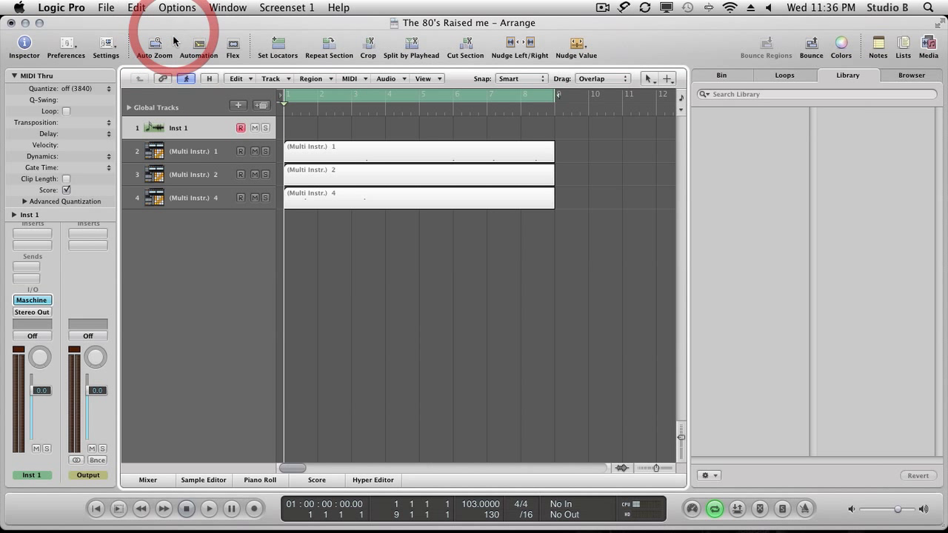
Step: Step through the three multi-instrument tracks to check each one, ending on (Multi Instr.) 4
click(199, 152)
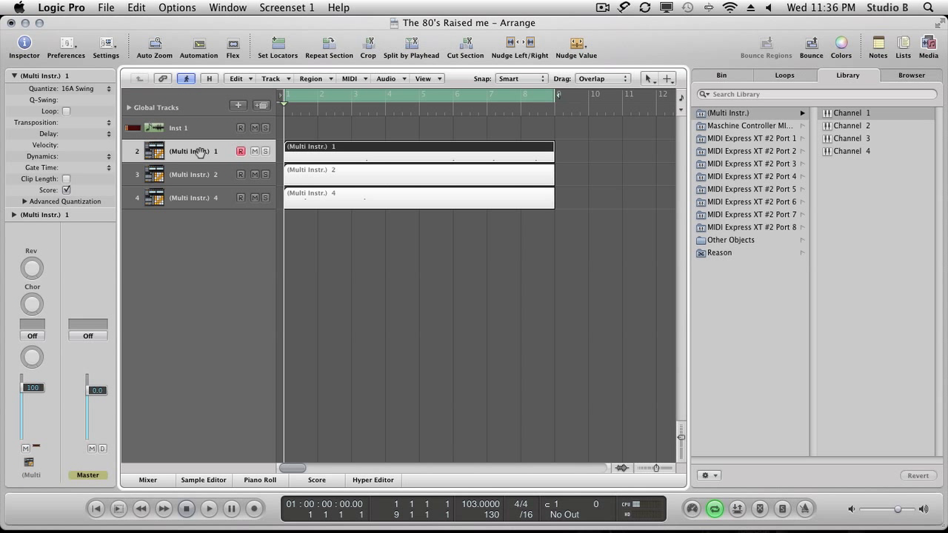
key(Down)
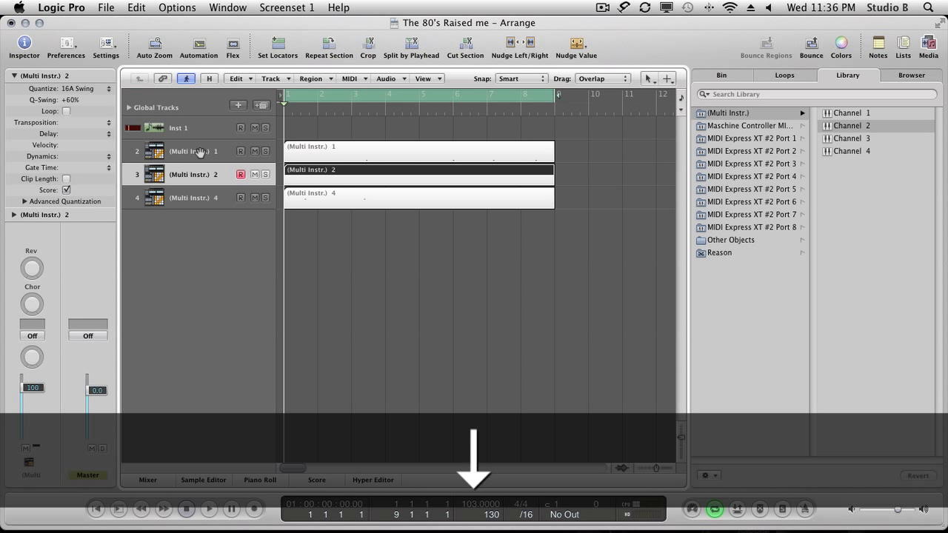
key(Down)
key(Up)
key(Up)
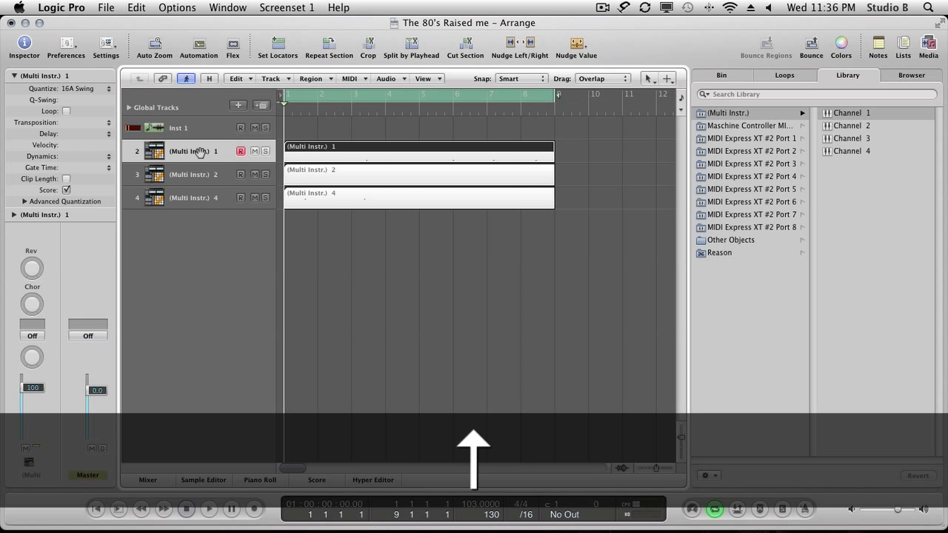
key(Down)
key(Down)
Step: Create six mono auxiliary channel strips in the mixer, with ascending inputs from Input 1 and output to Output 1-2
key(super+2)
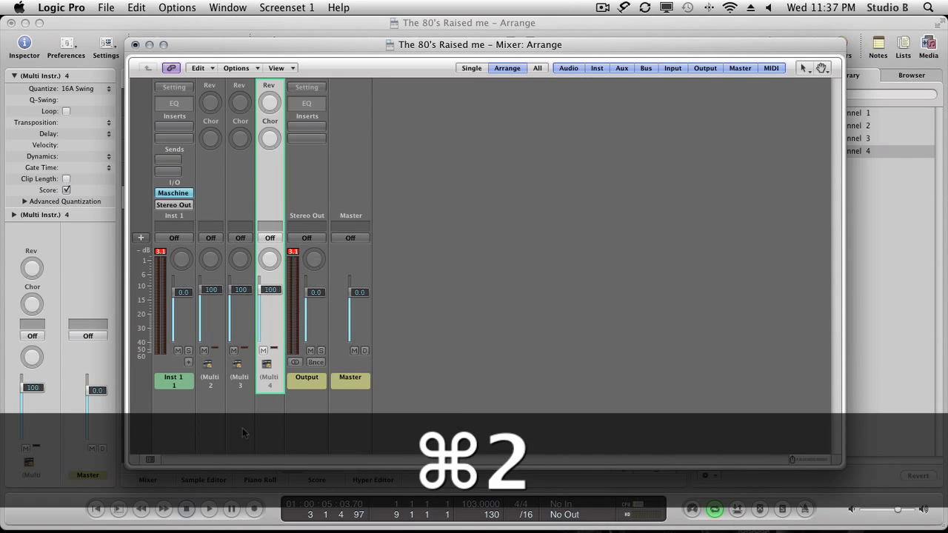
click(141, 238)
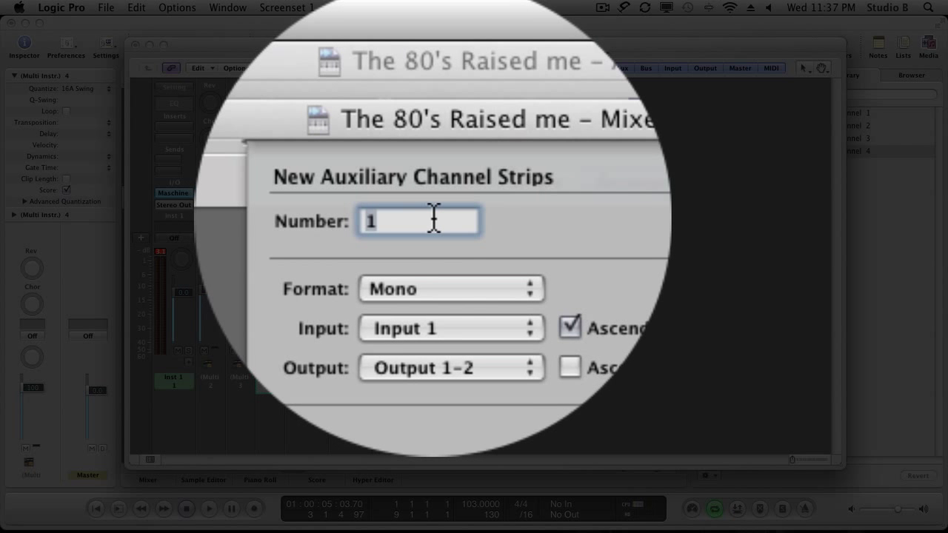
text(6)
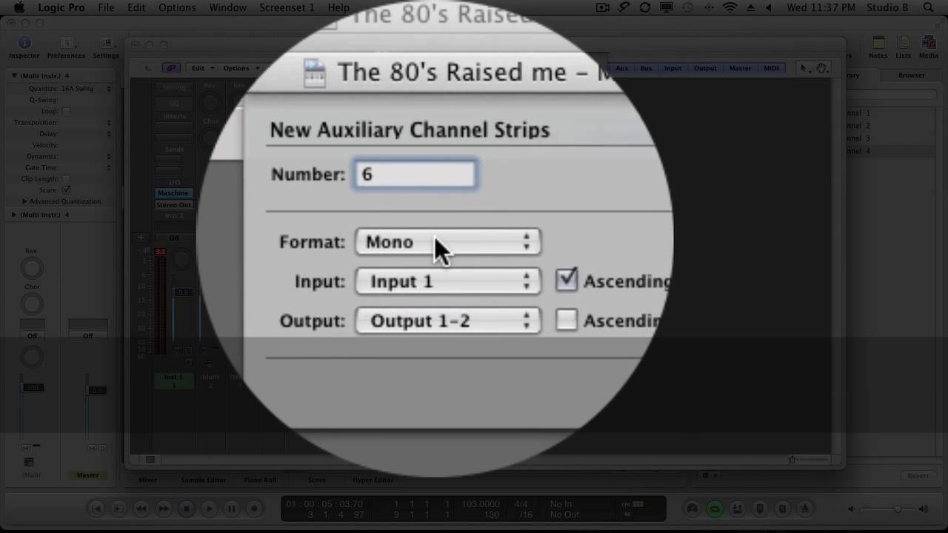
click(431, 237)
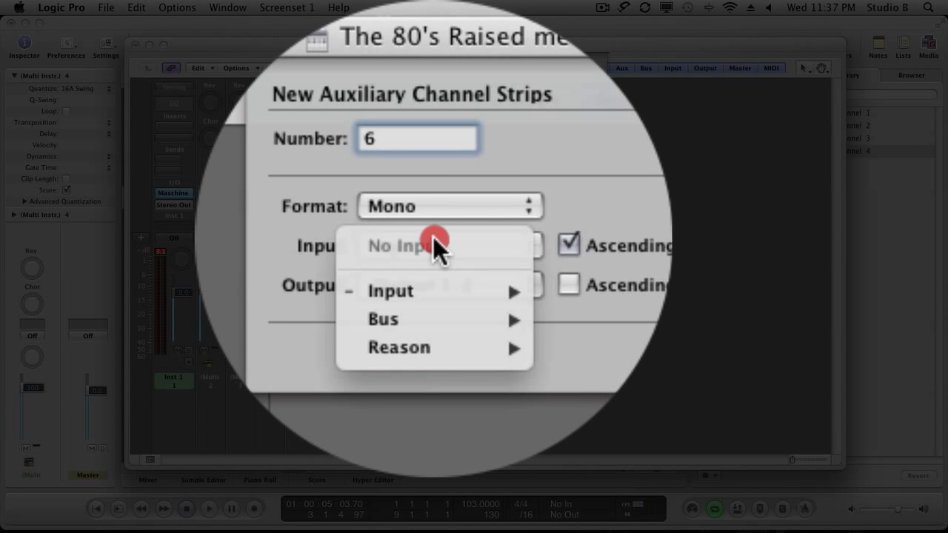
mouse_move(429, 345)
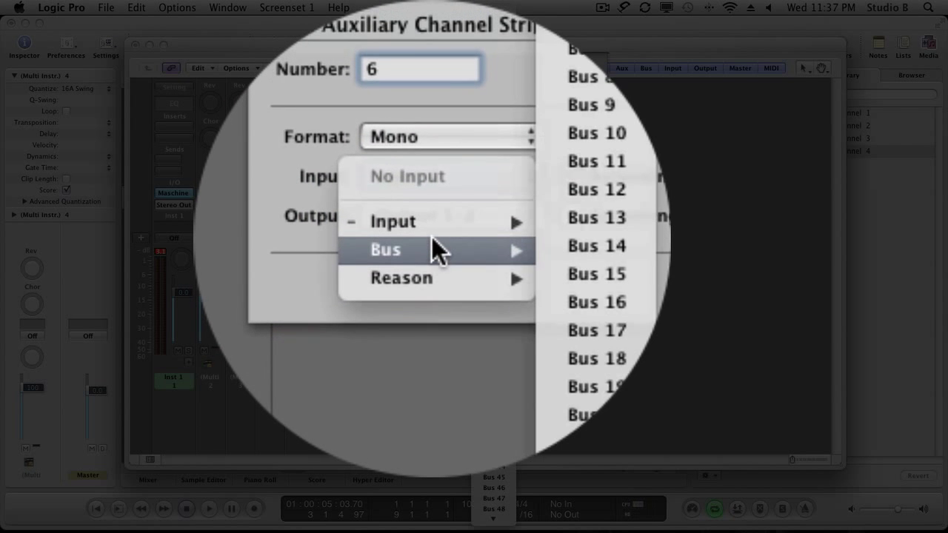
mouse_move(430, 211)
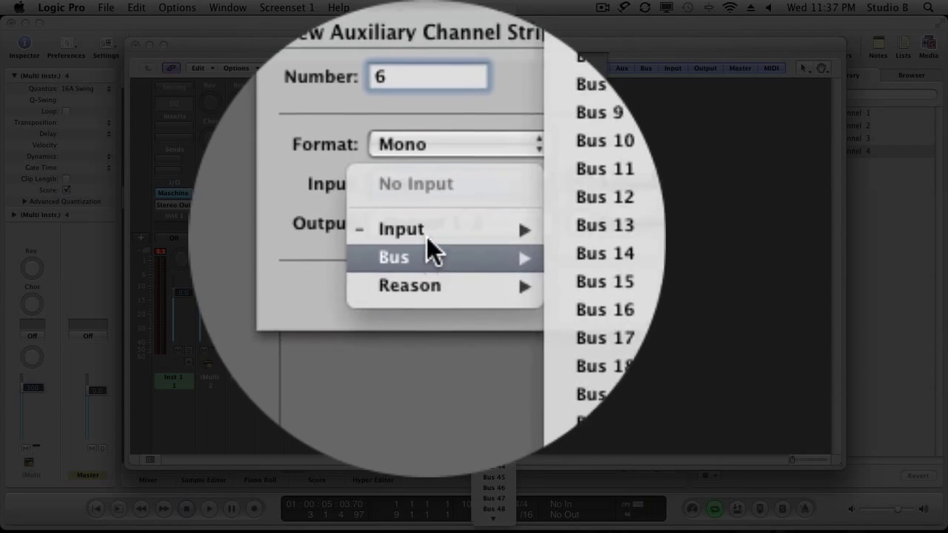
mouse_move(427, 236)
click(543, 237)
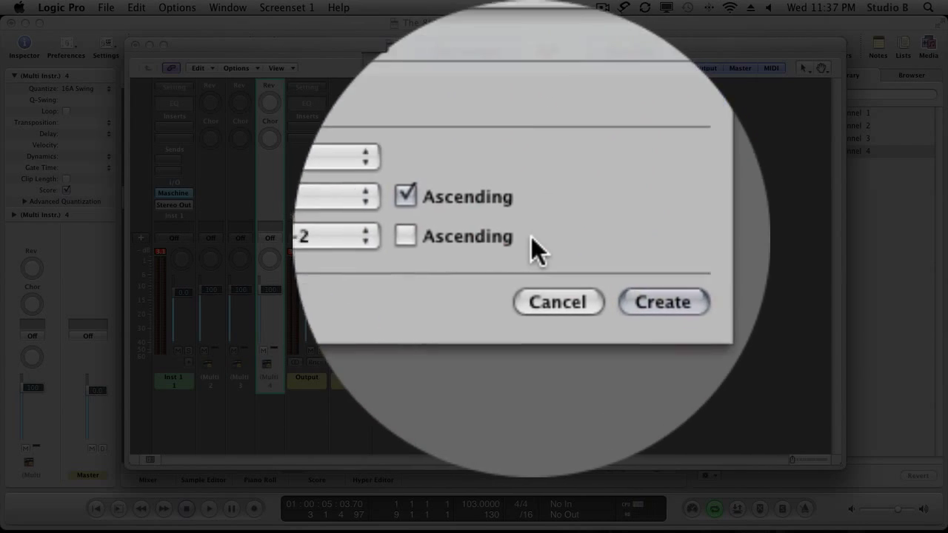
click(579, 202)
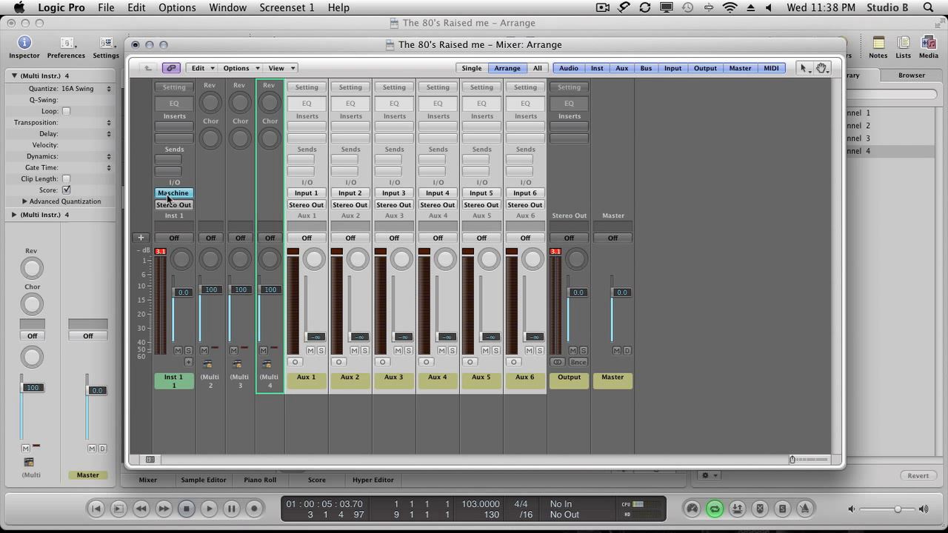
Step: Set the input of Aux 1 to Maschine 3 and the input of Aux 2 to Maschine 4
click(295, 194)
drag(296, 195, 393, 262)
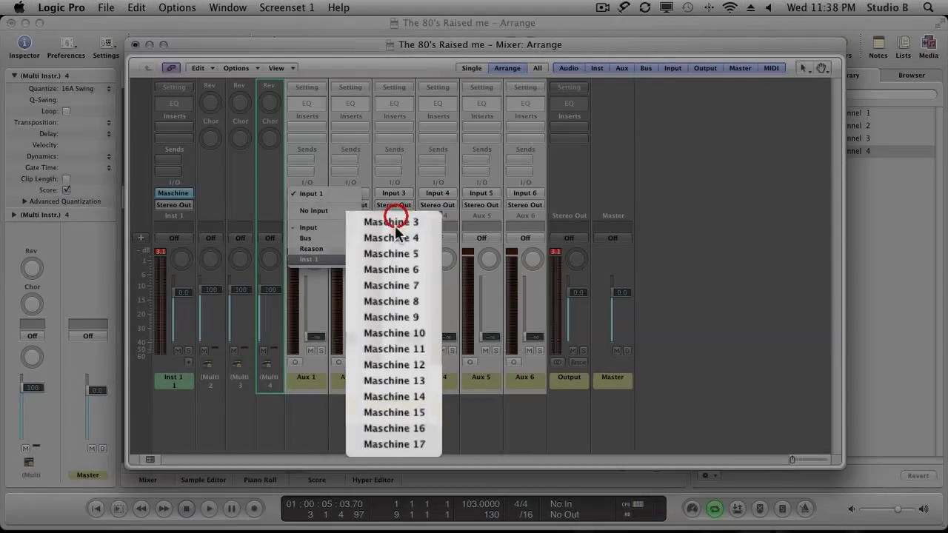
click(387, 215)
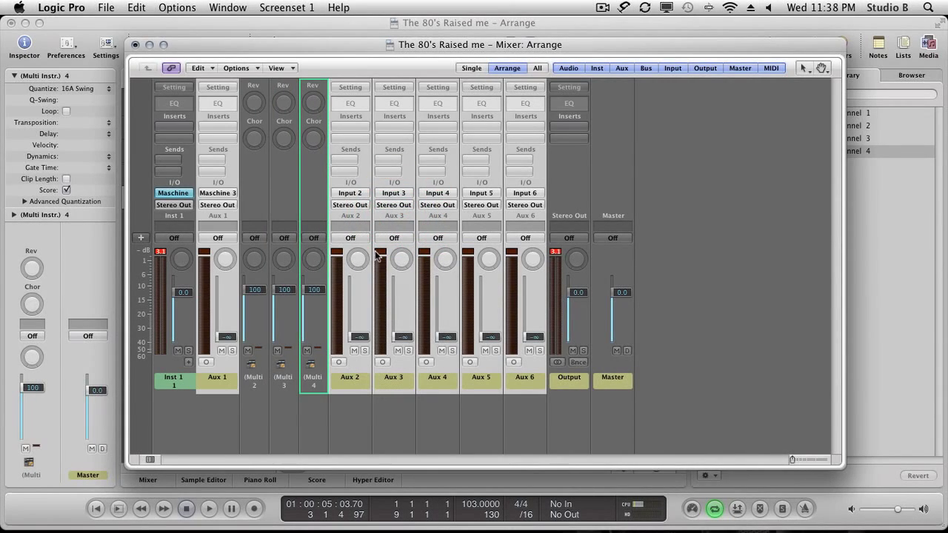
click(350, 194)
mouse_move(374, 259)
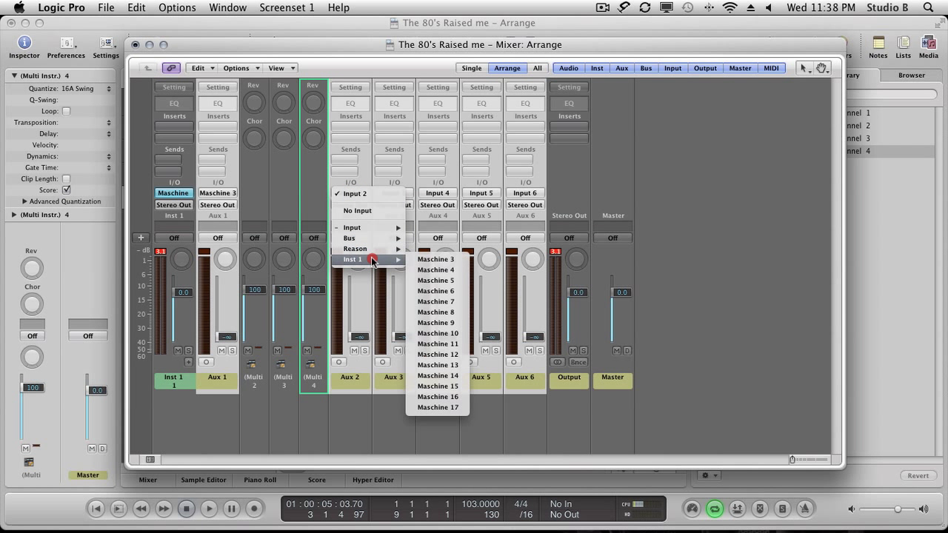
click(413, 270)
Step: Set the input of Aux 3 to Maschine 5 and the input of Aux 4 to Maschine 6
click(391, 194)
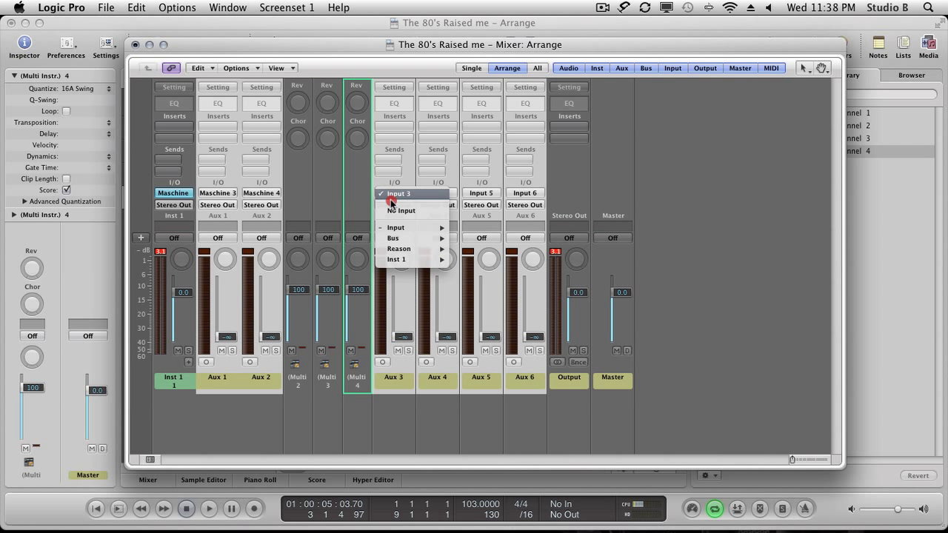
mouse_move(403, 260)
click(465, 280)
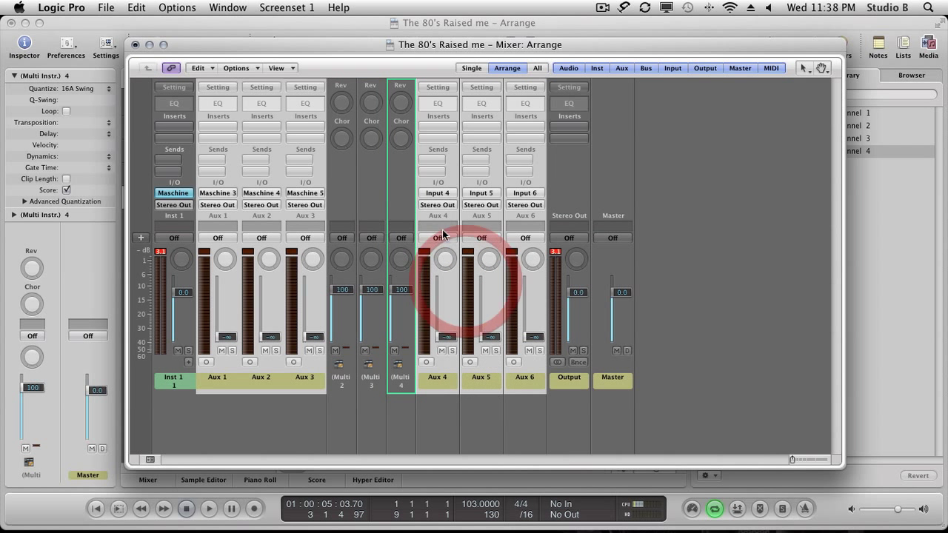
click(437, 194)
mouse_move(444, 259)
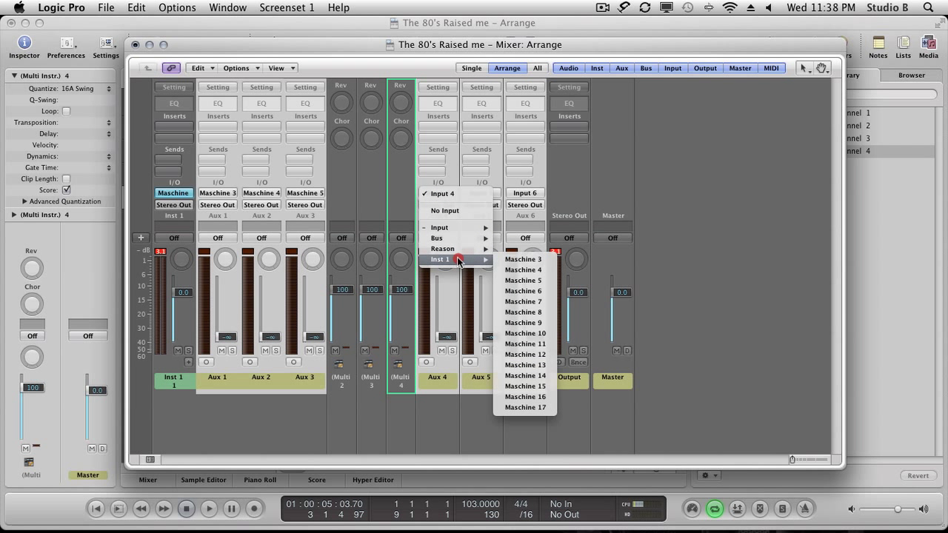
click(511, 299)
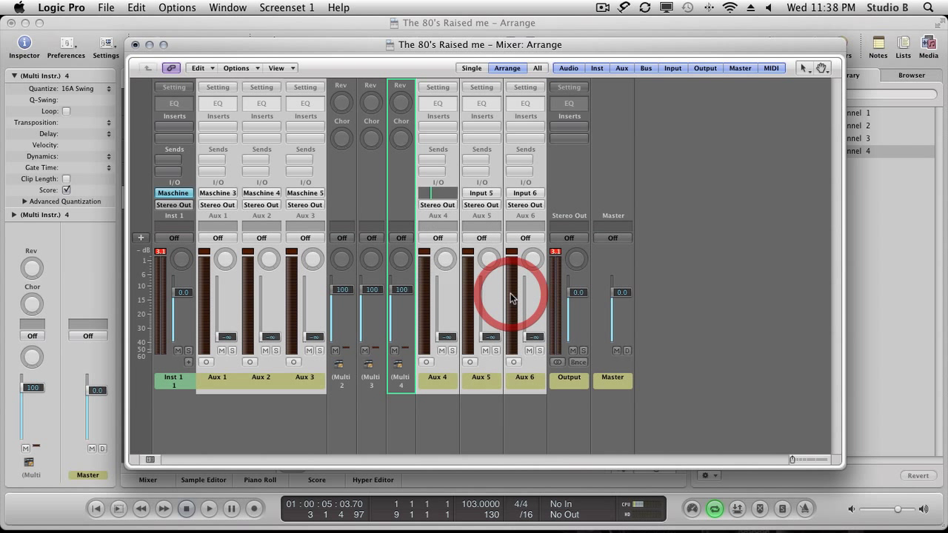
Step: Set the inputs of Aux 5 and Aux 6 to Maschine 7 and Maschine 8, and raise the selected aux faders to 0.0 dB
click(481, 193)
mouse_move(502, 263)
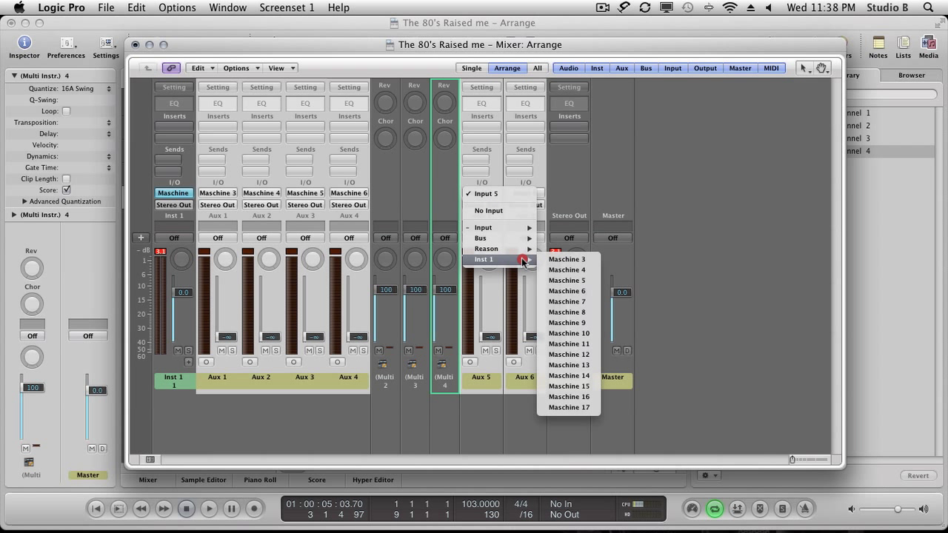
click(571, 314)
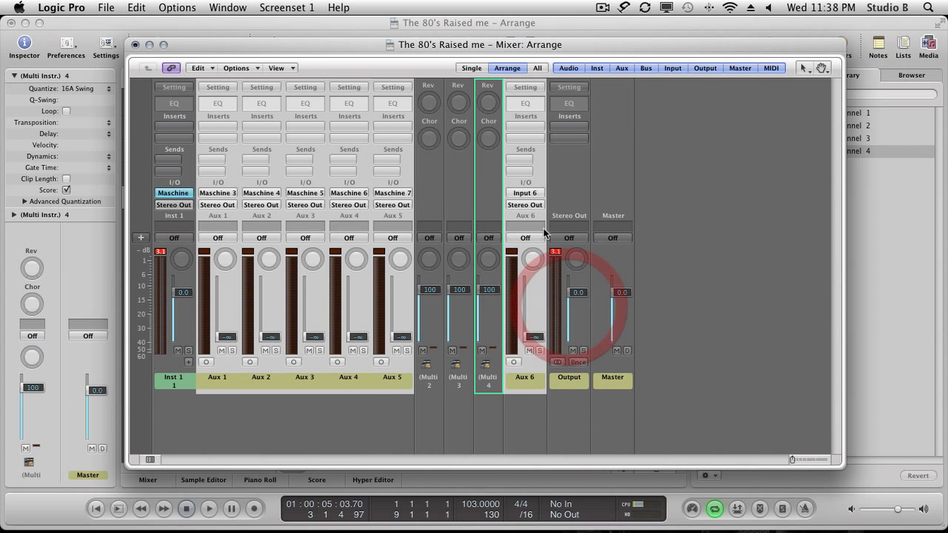
click(526, 193)
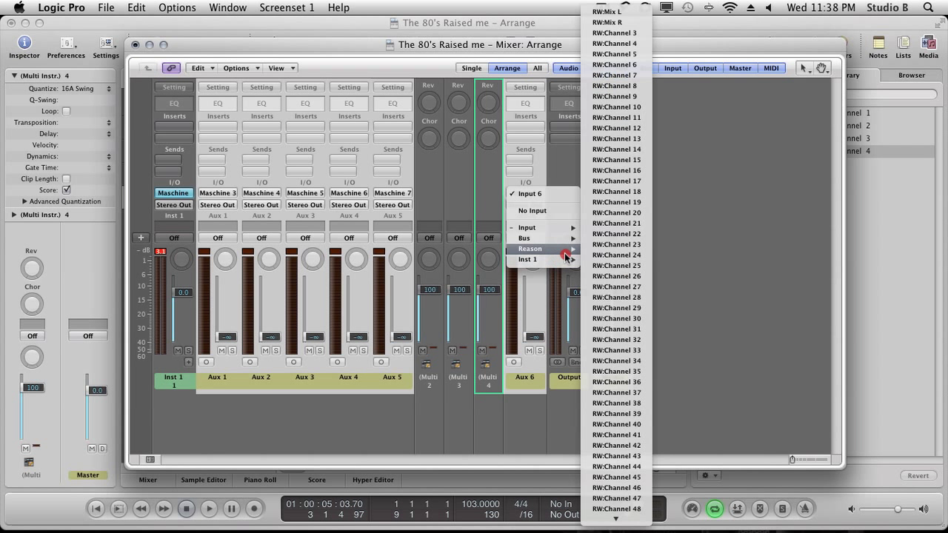
mouse_move(567, 261)
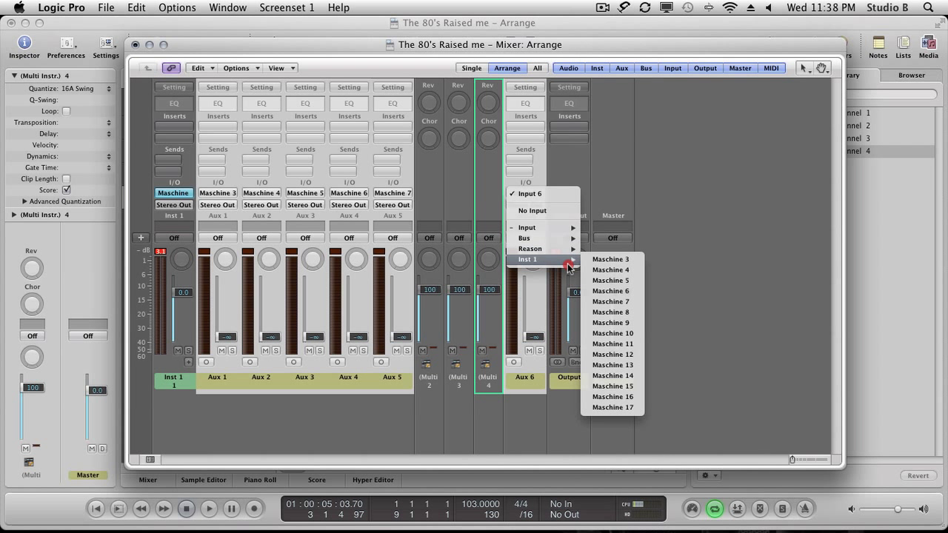
click(606, 312)
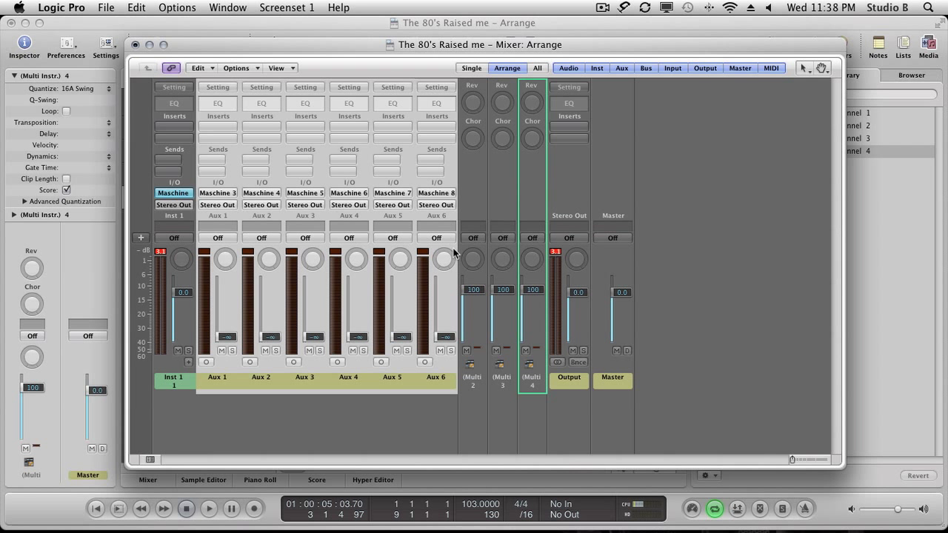
drag(304, 337, 293, 288)
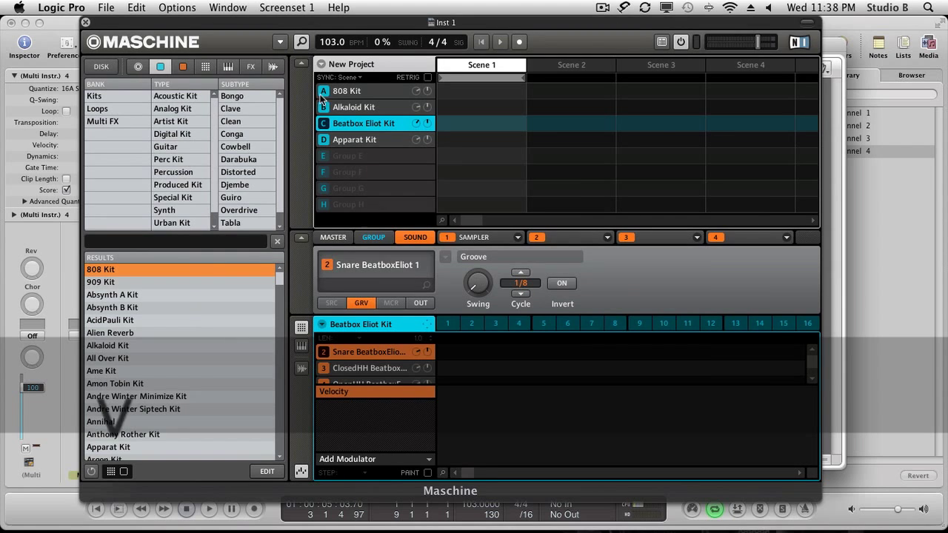
Step: Reposition the Maschine window, select the 808 Kit group, and collapse the modulation area to show more of its sounds
drag(290, 20, 429, 26)
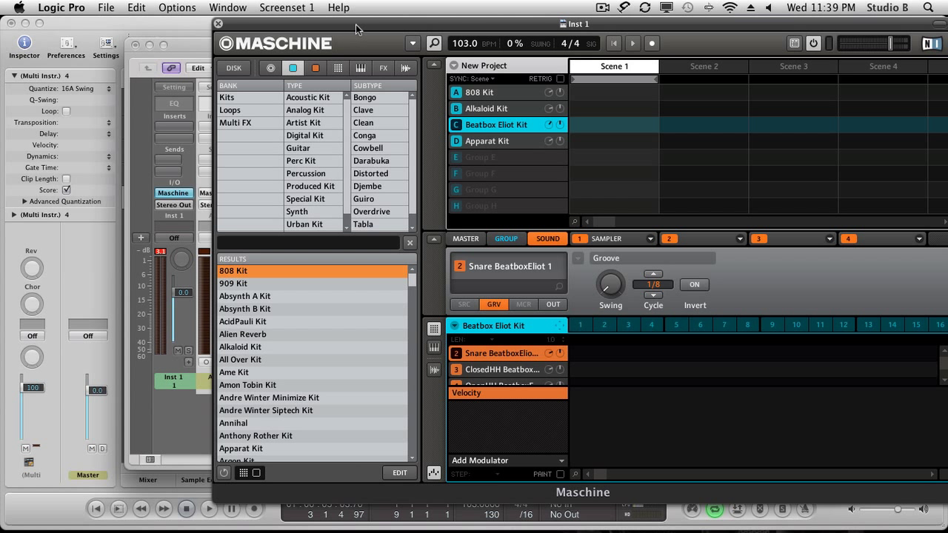
drag(355, 24, 282, 22)
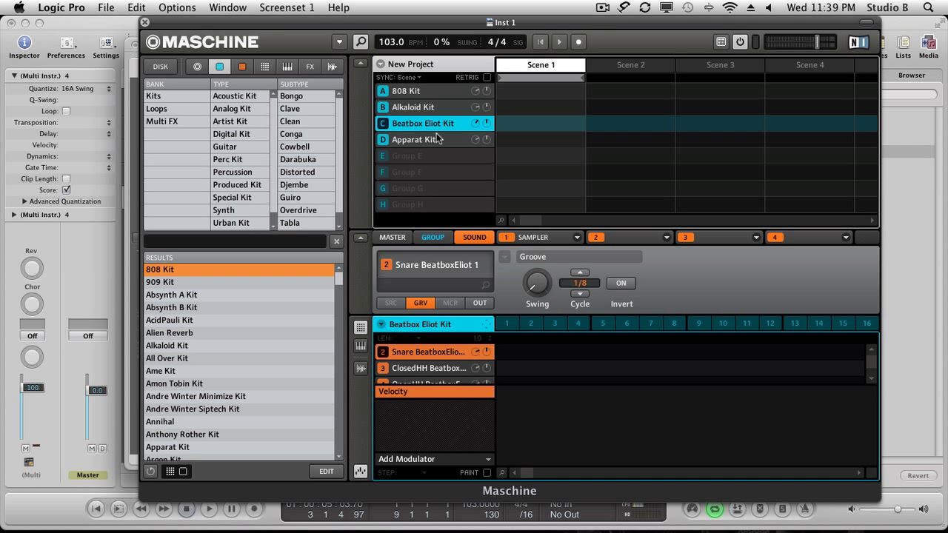
click(420, 91)
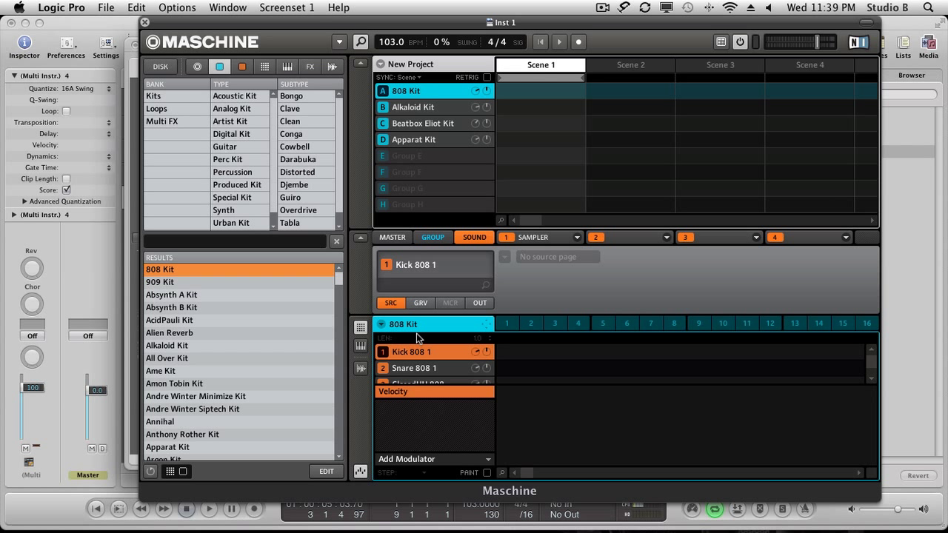
click(360, 471)
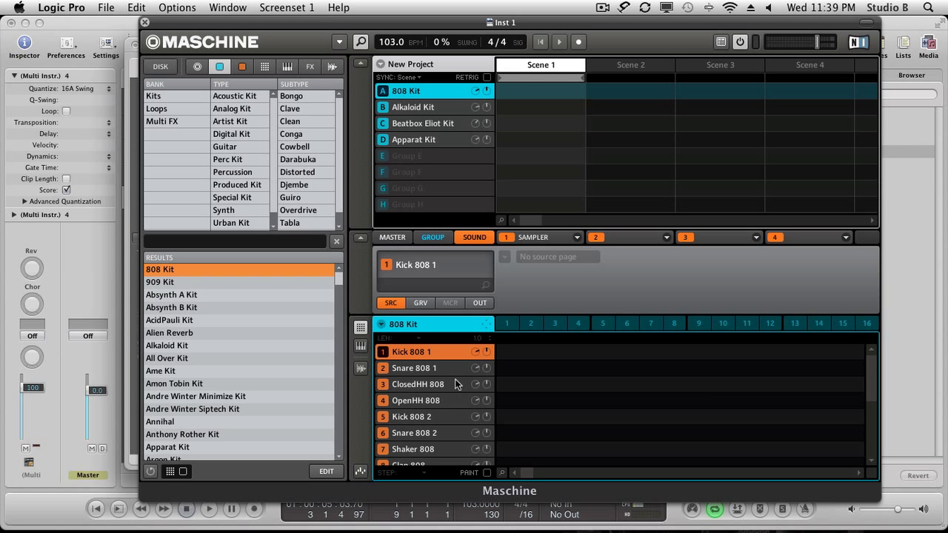
Step: Set the group-level main output of the 808 Kit to None
click(440, 238)
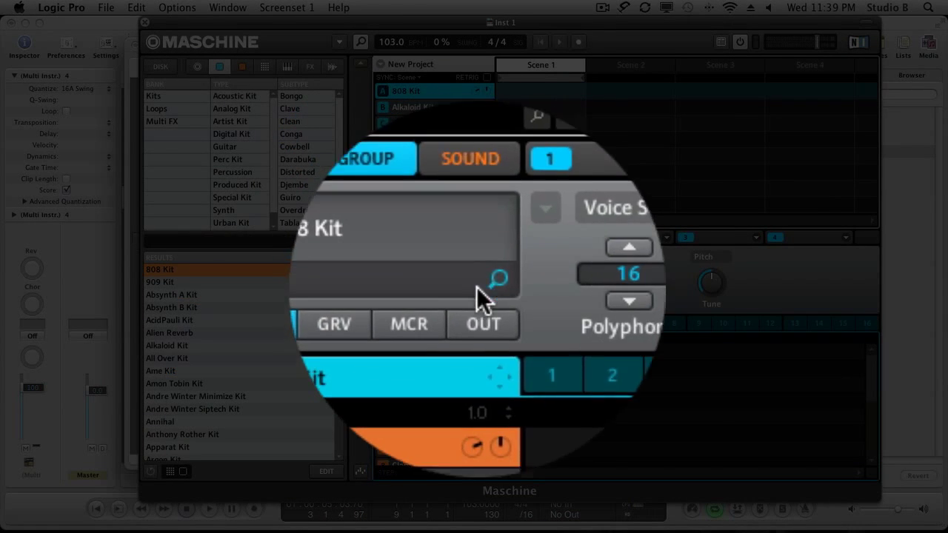
click(479, 302)
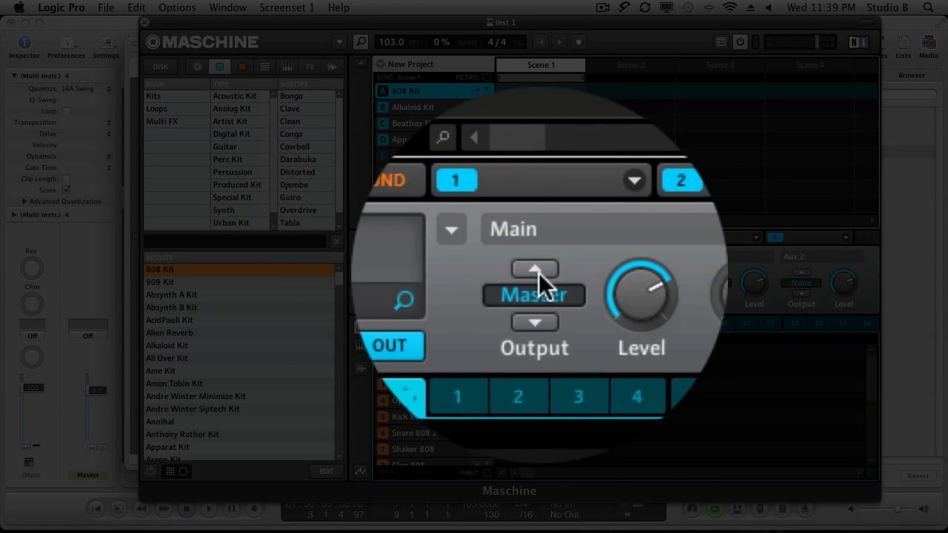
click(541, 274)
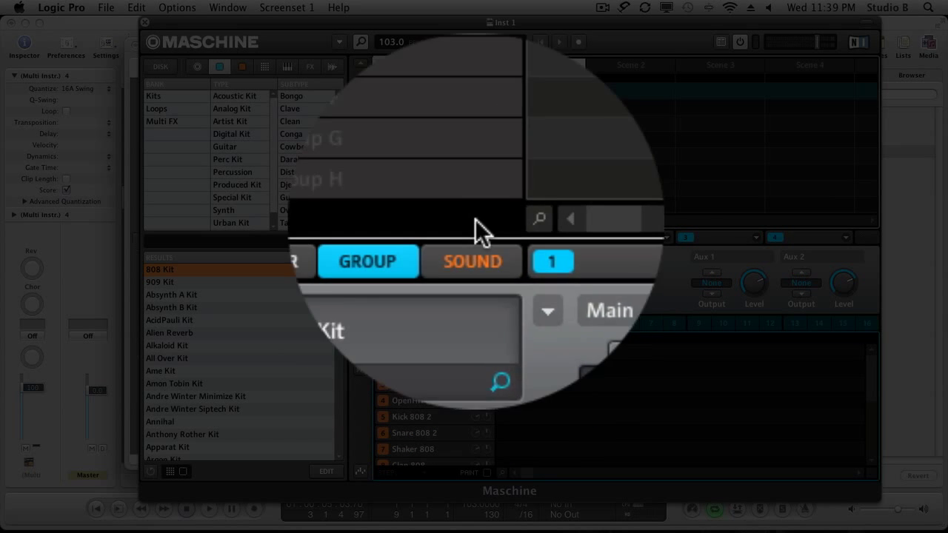
Step: Set the group-level main output of the Alkaloid Kit to None
click(413, 107)
click(483, 232)
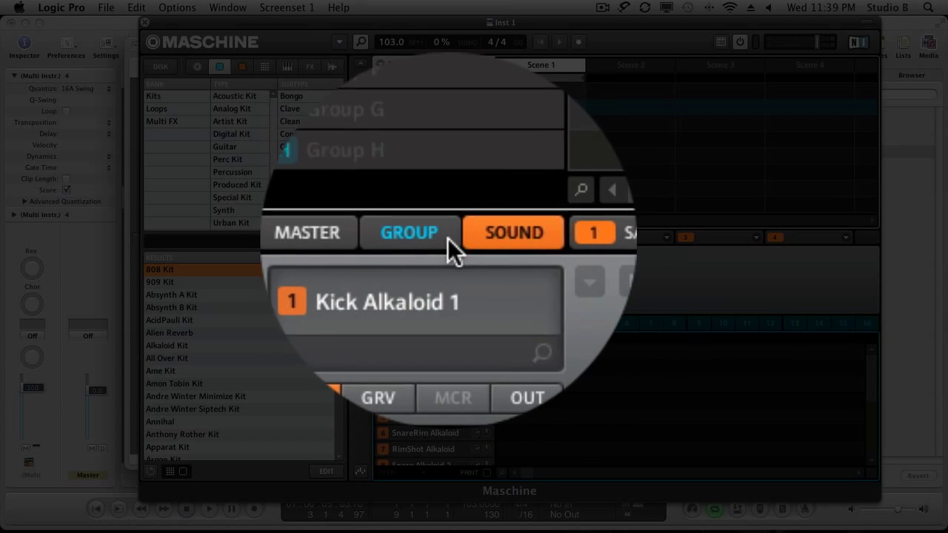
click(445, 237)
click(480, 300)
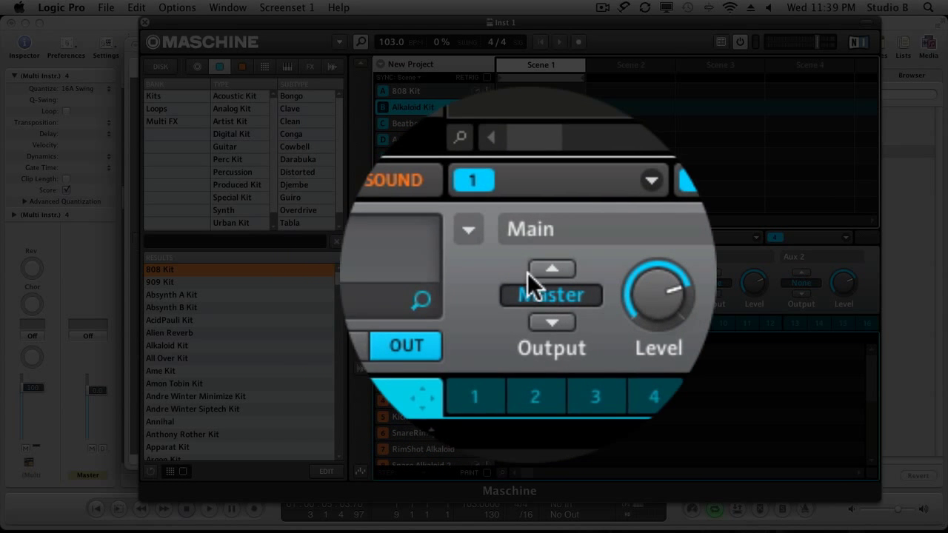
click(538, 270)
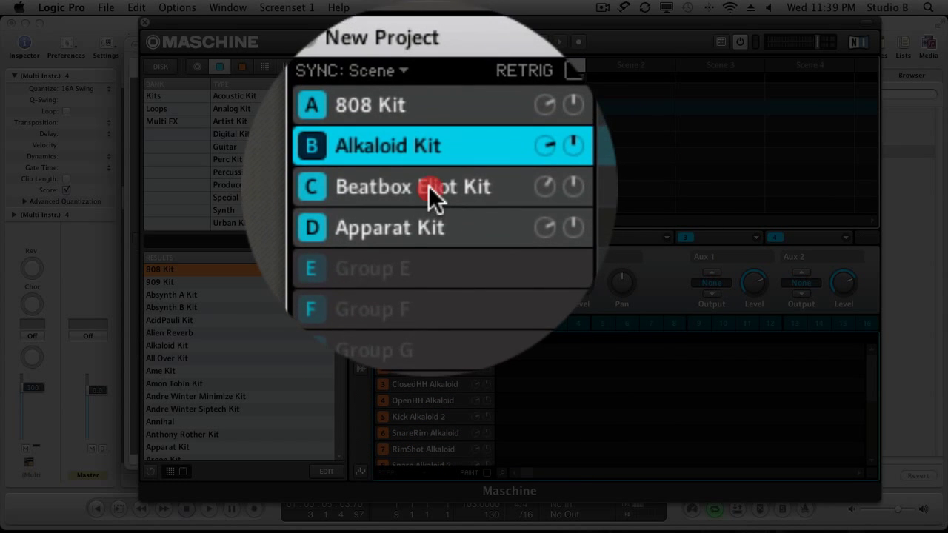
Step: Set the group-level main output of the Beatbox Eliot Kit to None
click(429, 189)
click(442, 237)
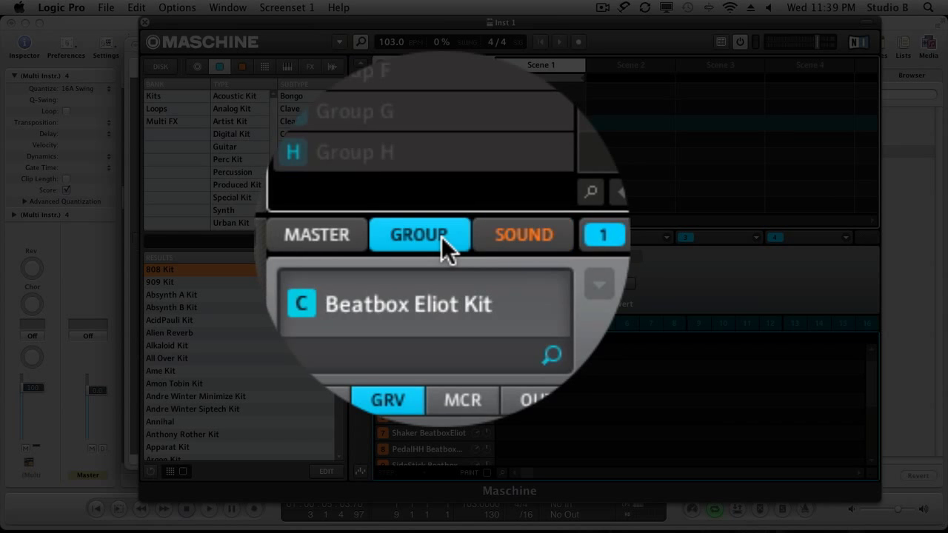
click(481, 300)
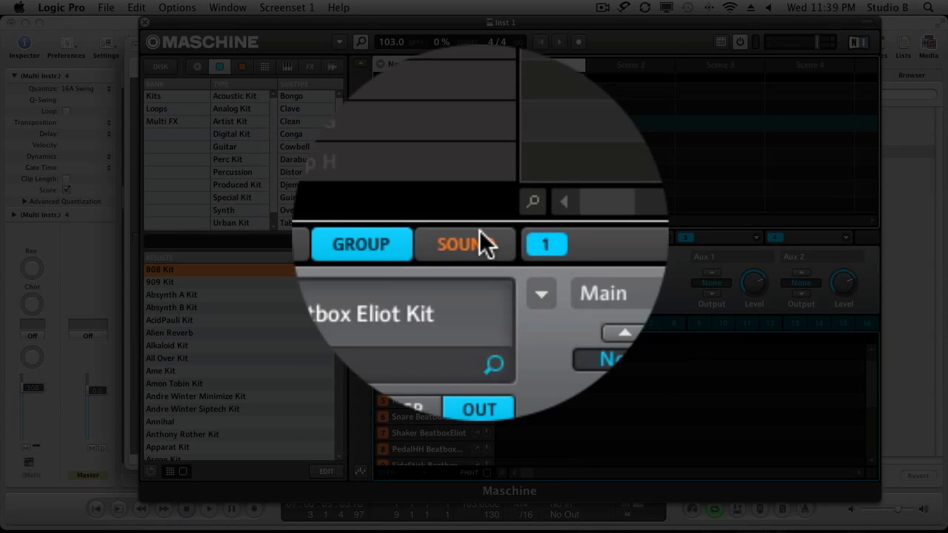
Step: Set the group-level main output of the Apparat Kit to None
click(429, 187)
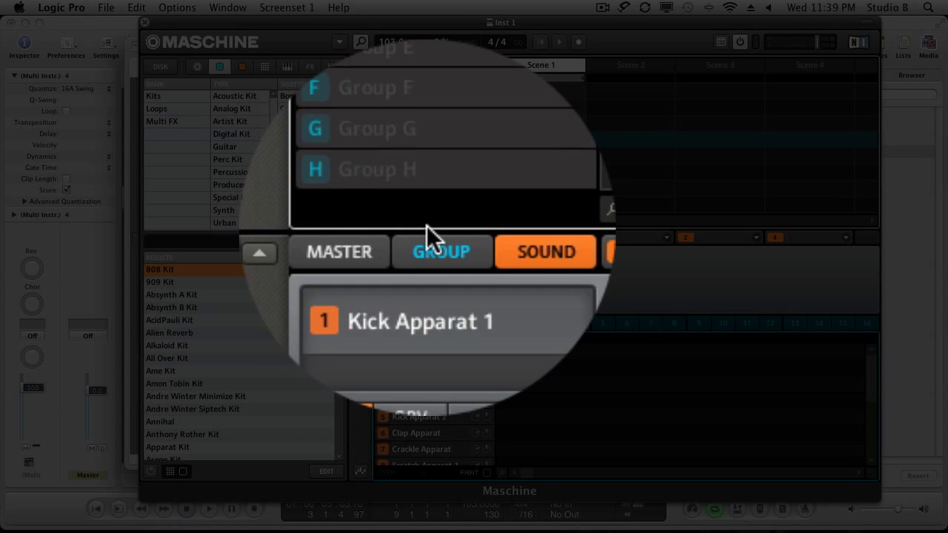
click(427, 237)
click(480, 311)
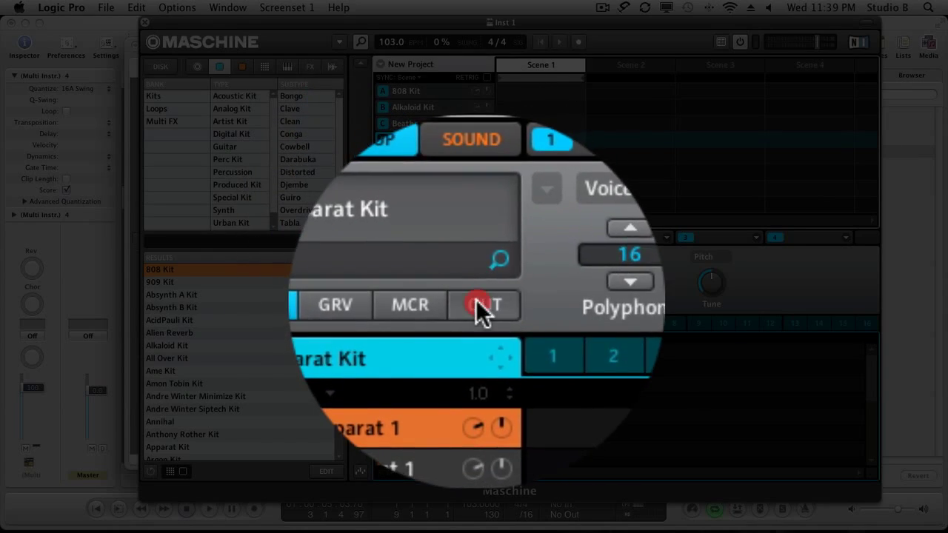
click(539, 274)
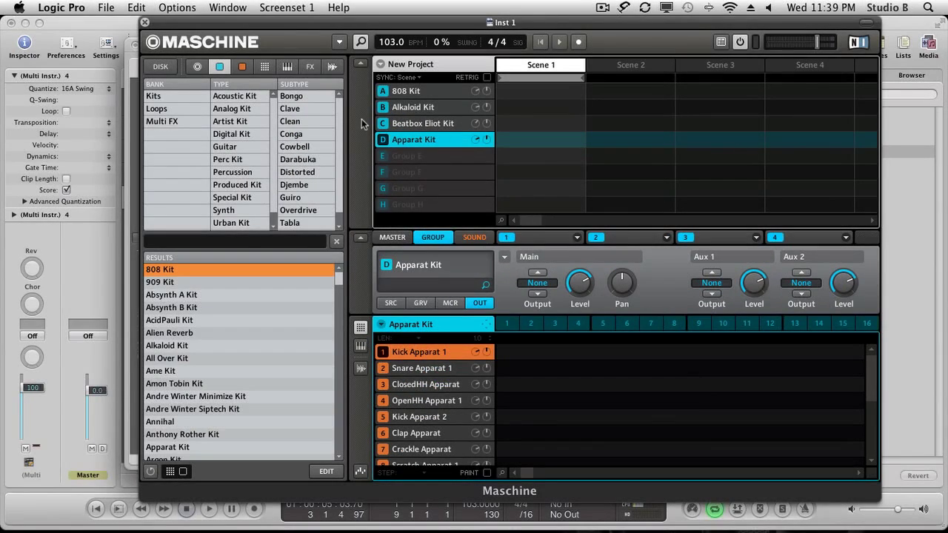
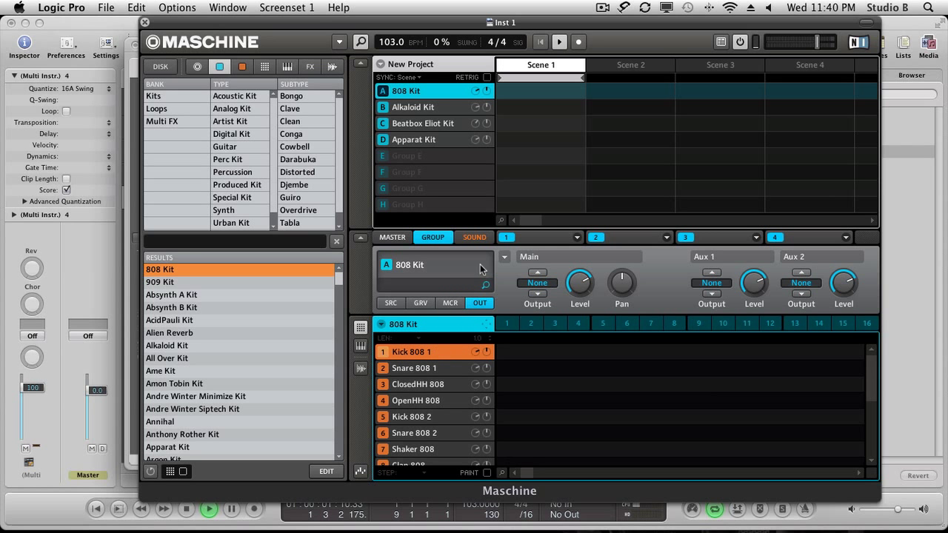
Step: Route the Kick 808 1 sound's main output to Out 2 and move the Maschine window aside to reveal the mixer's aux strips
click(469, 237)
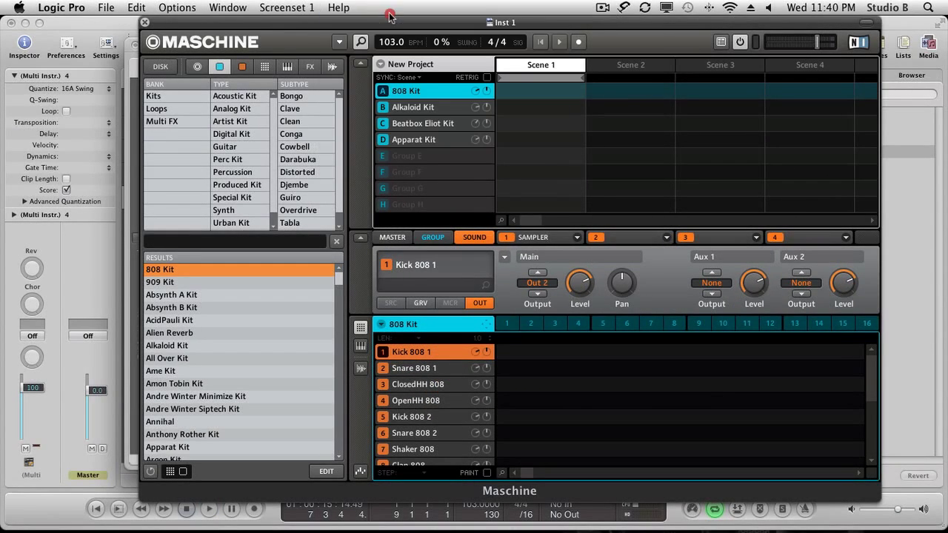
drag(368, 22, 548, 32)
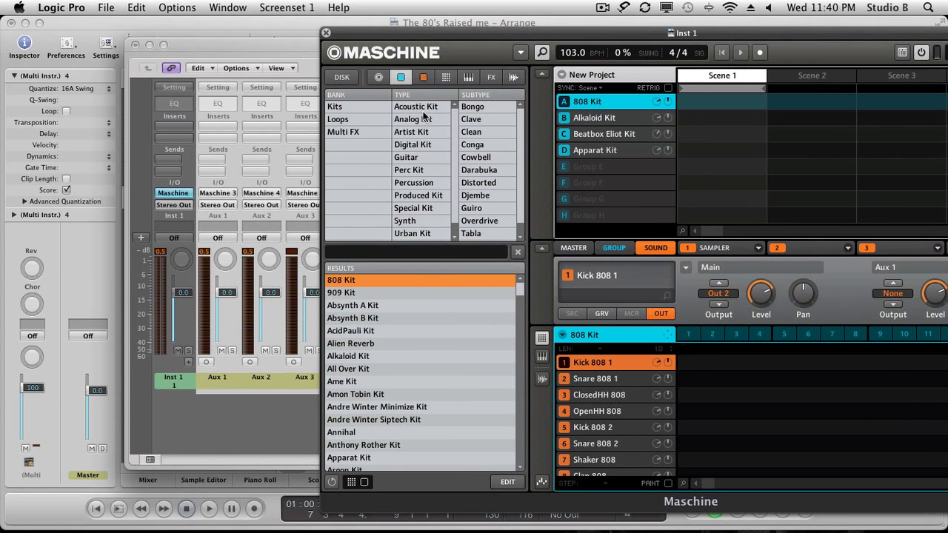
Step: Try Out 1 as the Kick 808 1 main output during playback, return it to Out 2, and stop playback
click(720, 283)
key(space)
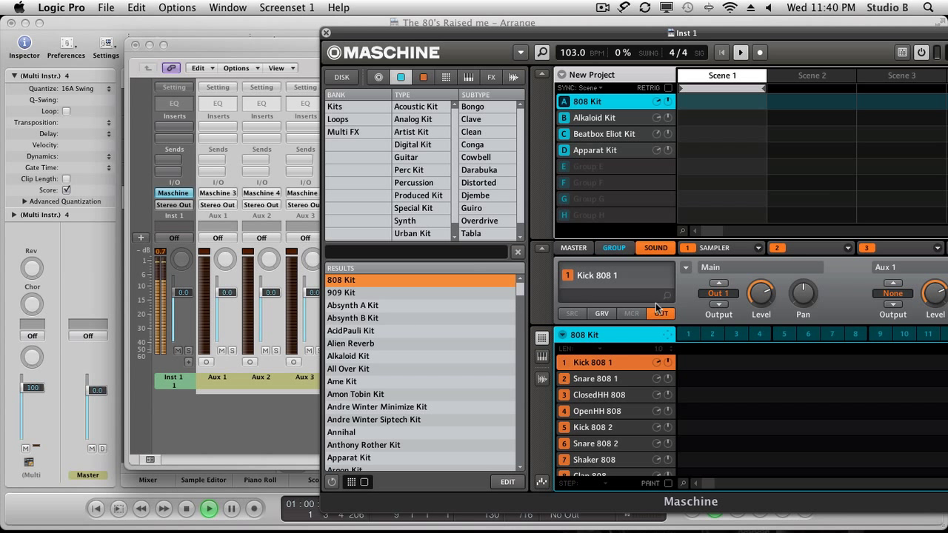
click(718, 304)
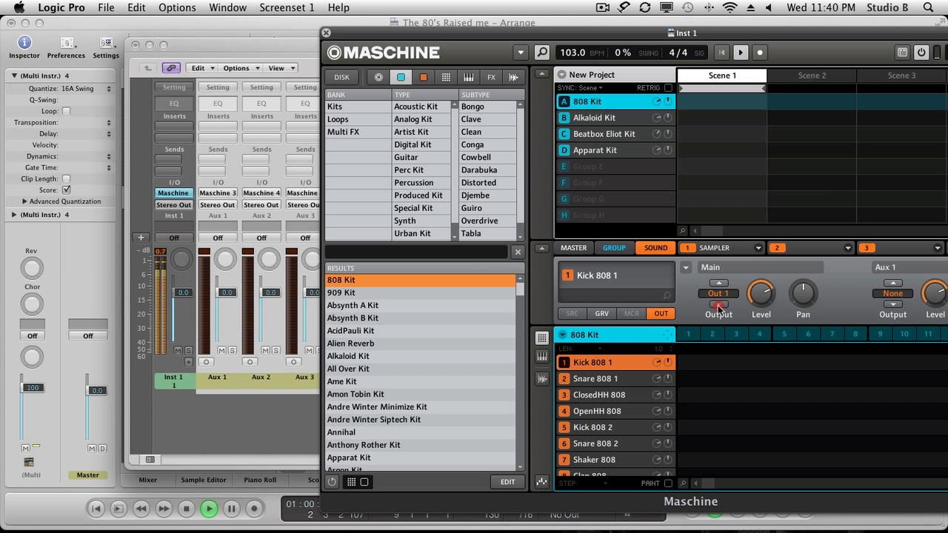
key(space)
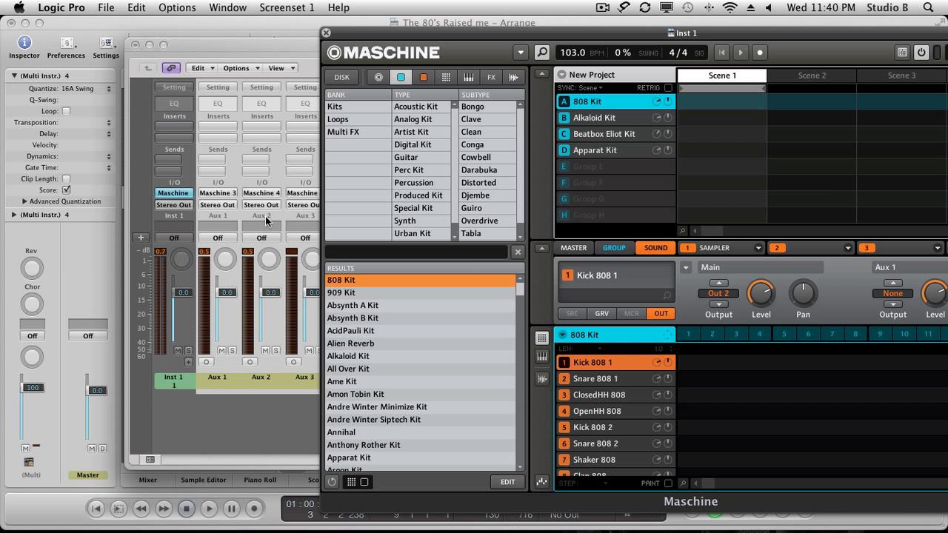
Step: Pan the Kick 808 1 sound fully left and start playback to check its signal on the aux strips
mouse_move(801, 299)
key(space)
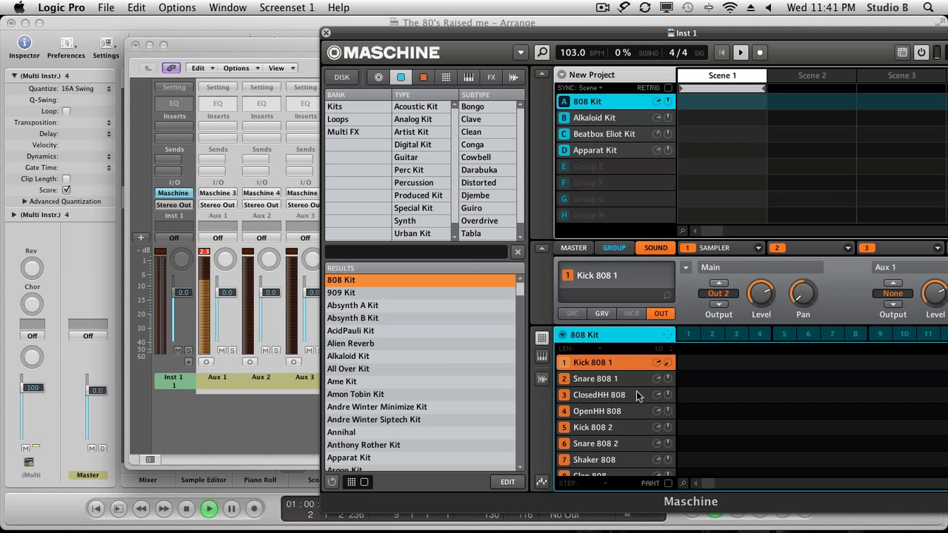
Step: Route the Clap 808 sound's main output to Out 2, pan it fully right, and stop playback
scroll(636, 391, down, 4)
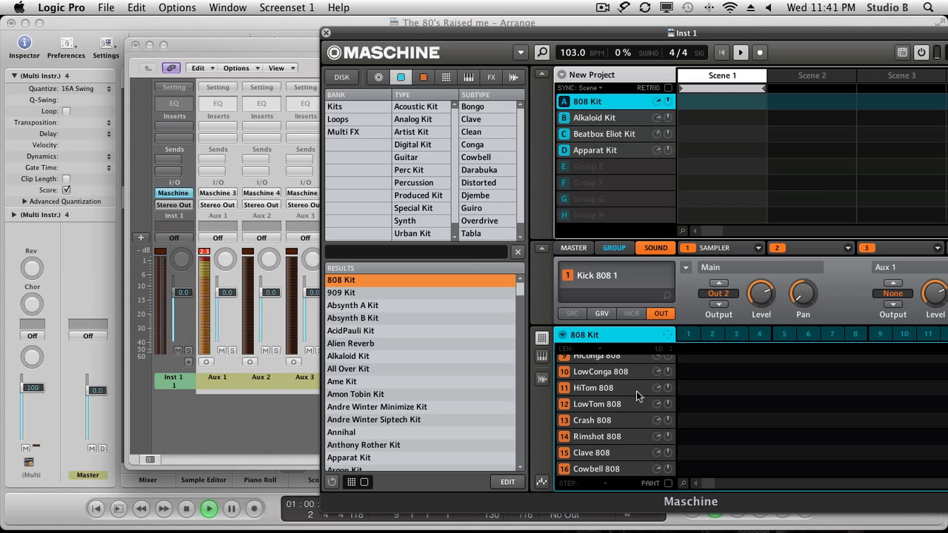
scroll(636, 390, up, 4)
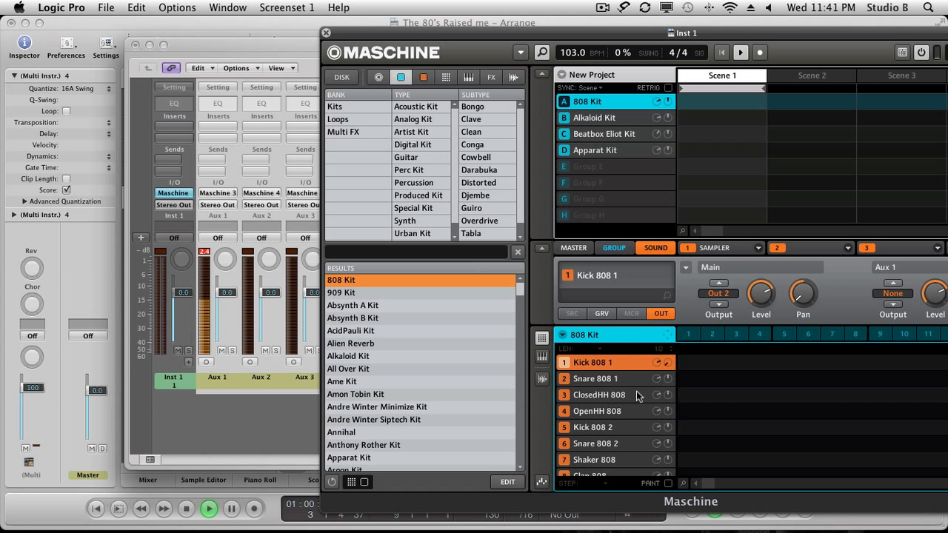
click(603, 478)
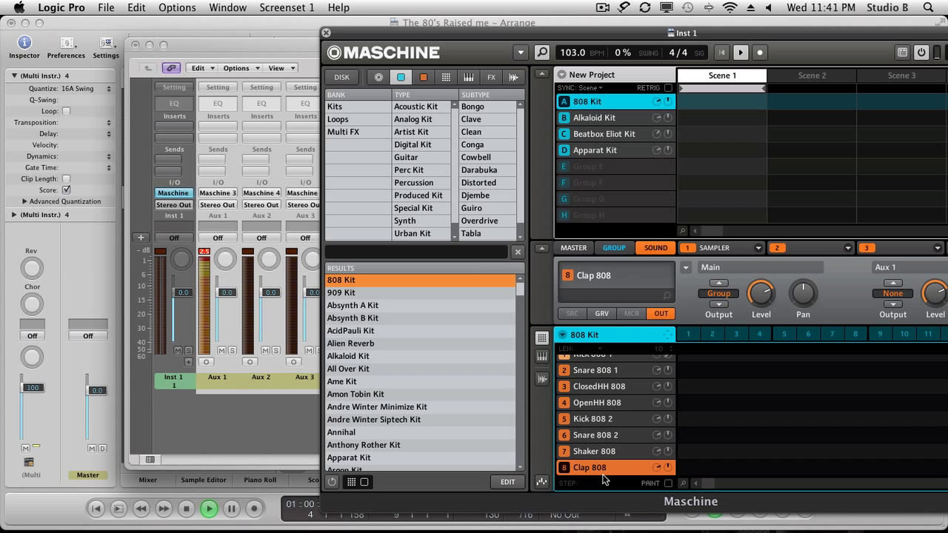
click(717, 304)
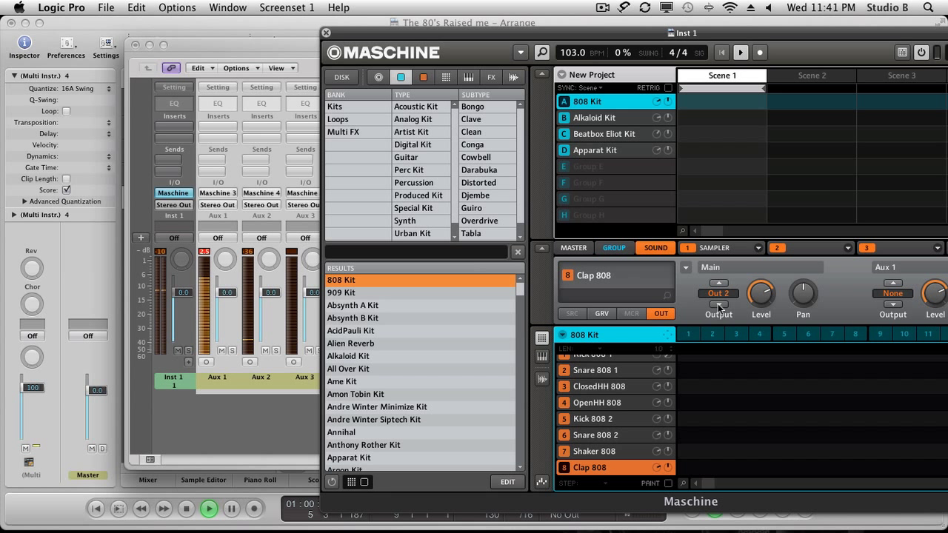
drag(803, 293, 794, 197)
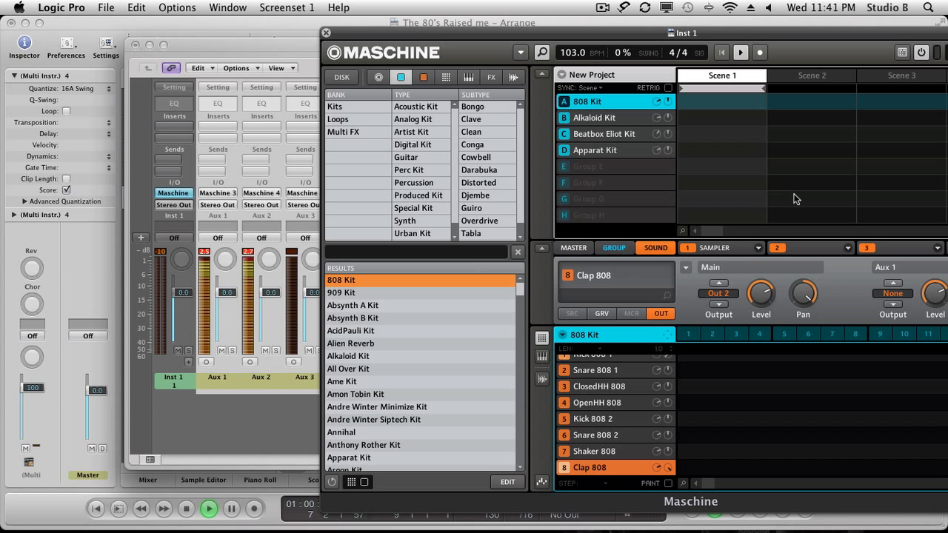
key(space)
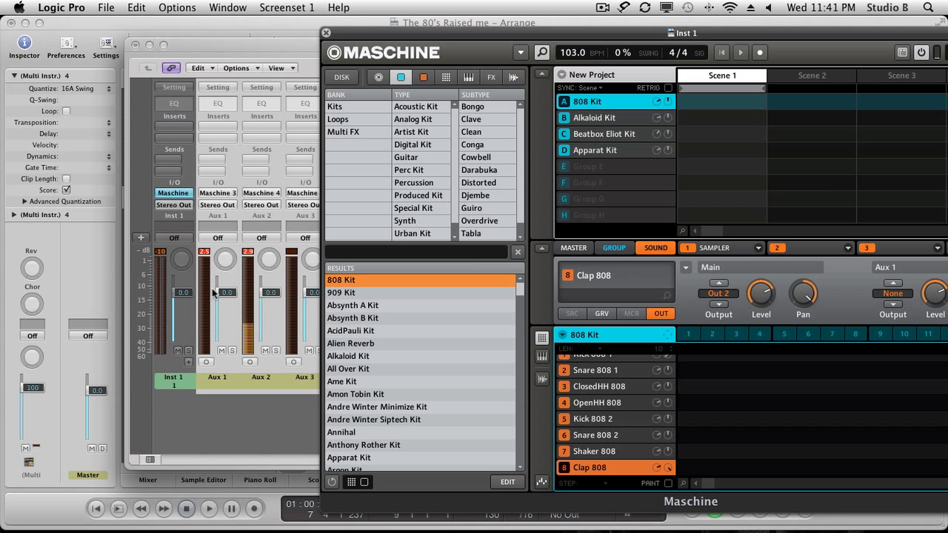
Step: Play the song with the Alkaloid Kit group open, select the ClosedHH Alkaloid sound, and stop playback
click(600, 118)
key(space)
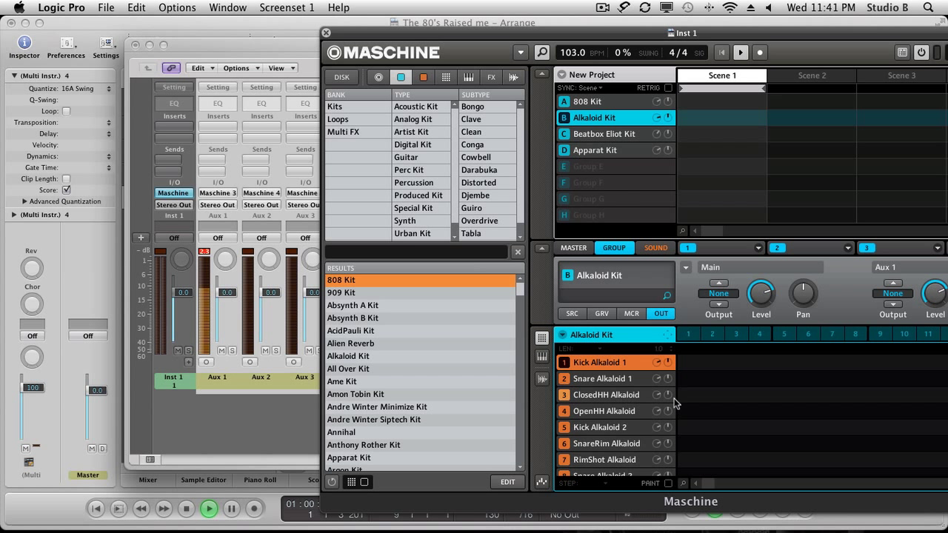
click(605, 398)
key(space)
click(717, 304)
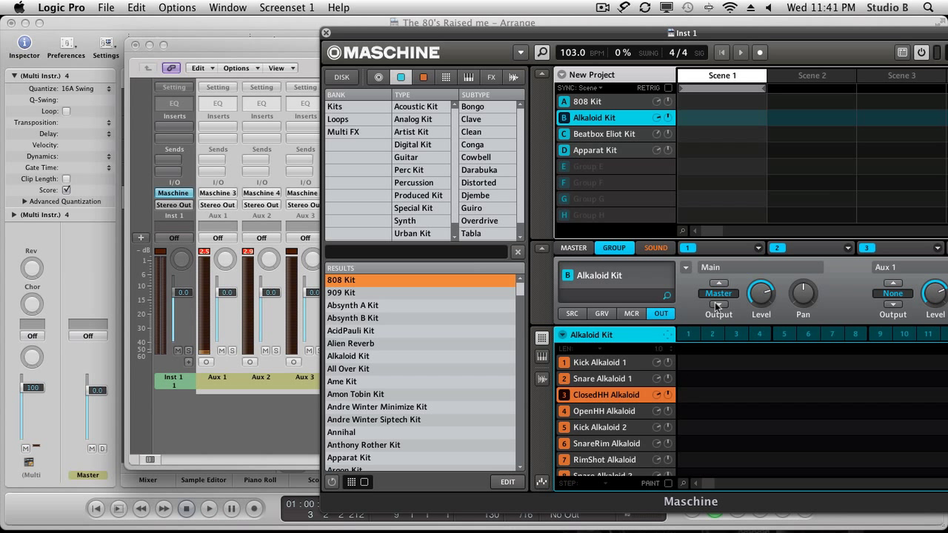
click(717, 304)
click(717, 284)
Step: Route the ClosedHH Alkaloid sound's main output to Out 3 and pan it to -100%
click(656, 249)
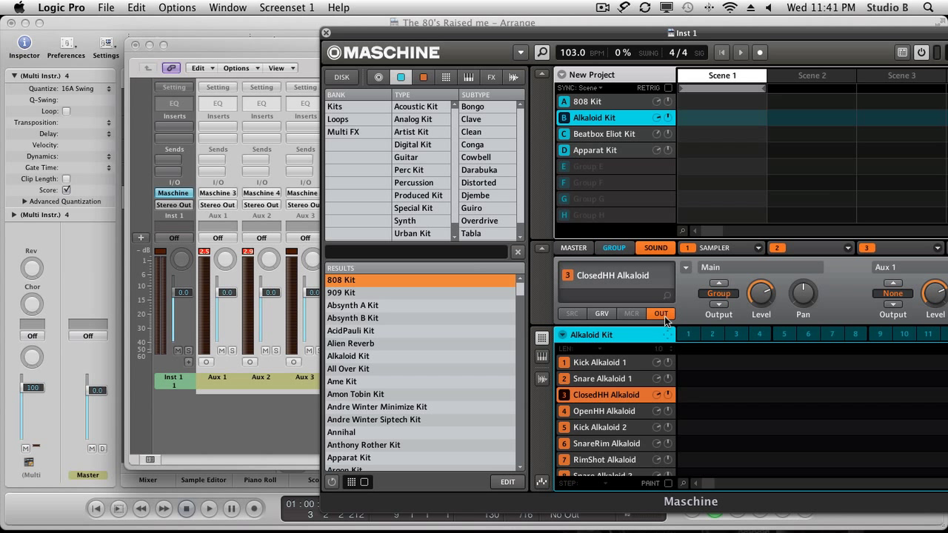
click(716, 305)
drag(804, 293, 792, 399)
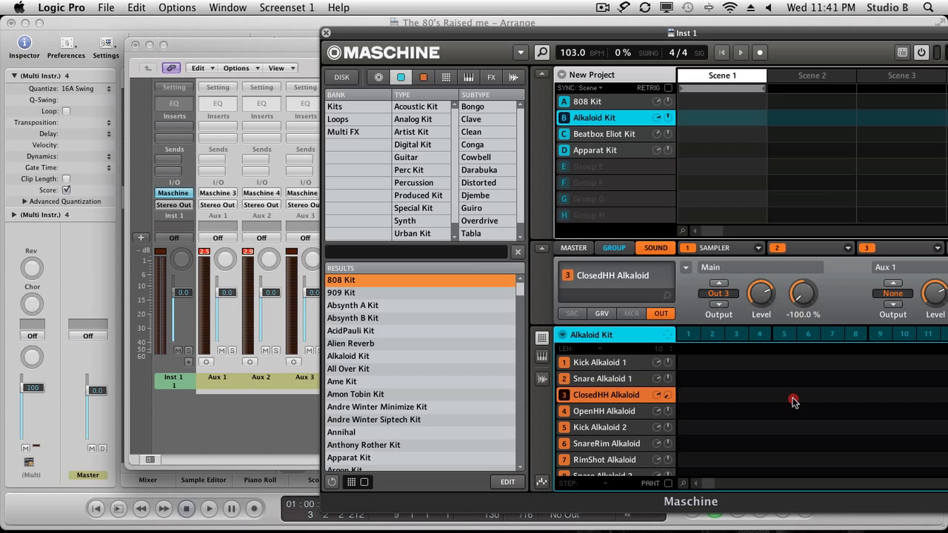
Step: Route the OpenHH Alkaloid sound's main output to Out 3 and pan it to 100%
click(618, 415)
click(718, 306)
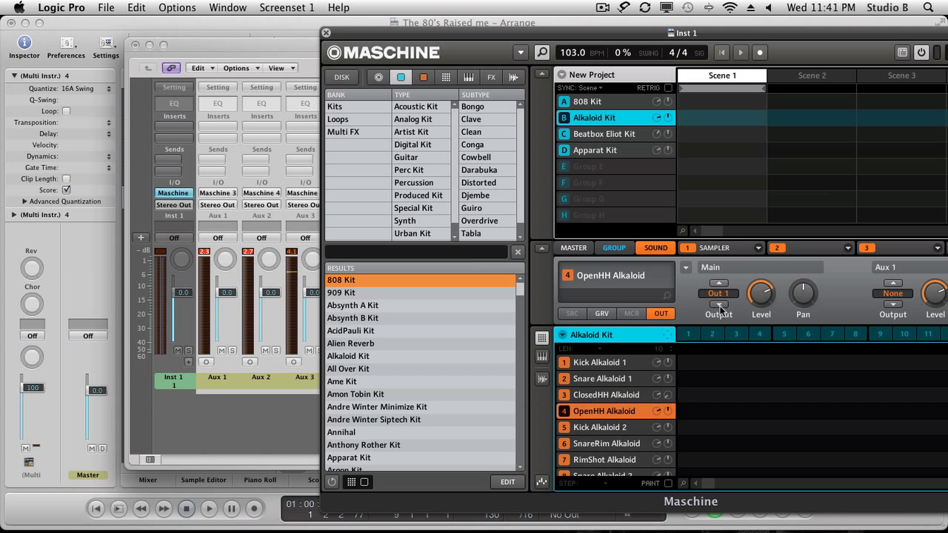
click(718, 306)
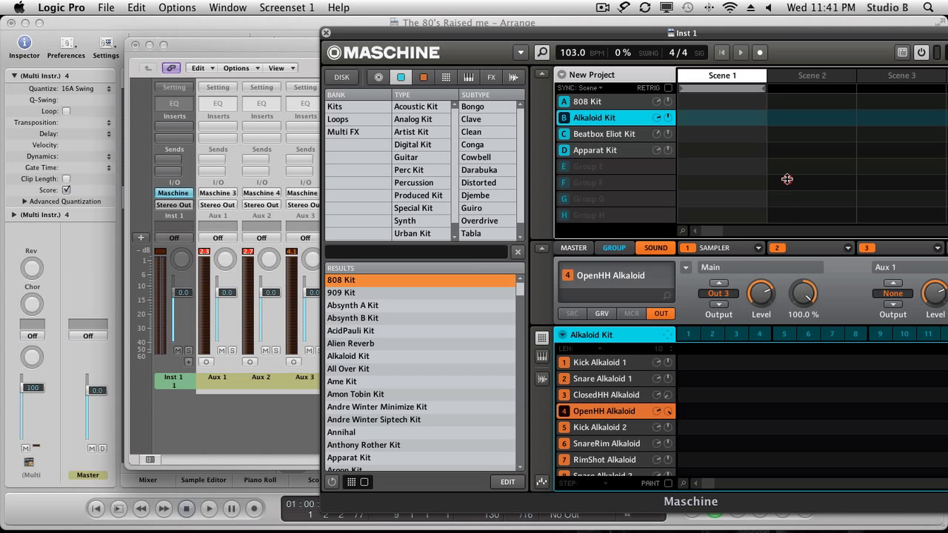
Step: Check the hi-hat signals on the aux strips during playback, moving the Maschine window aside to reveal more strips
key(space)
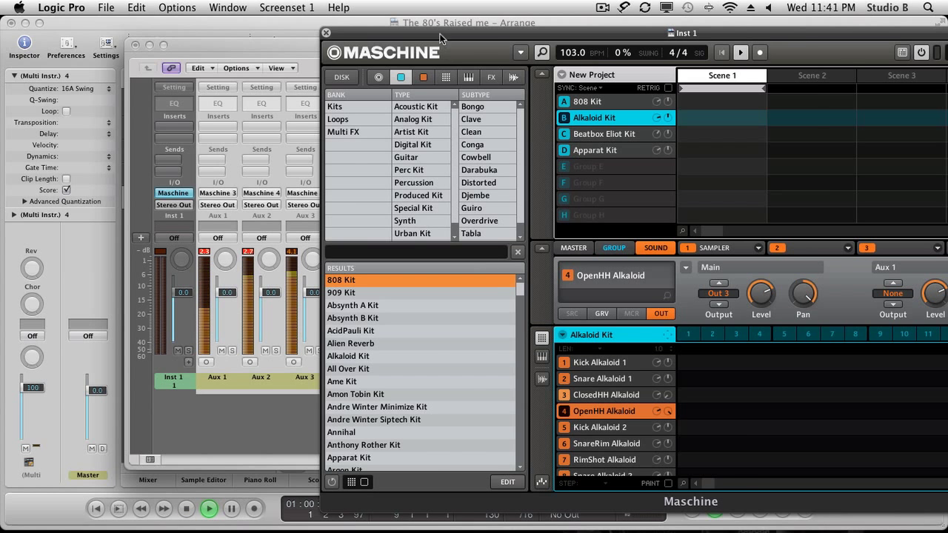
drag(438, 34, 563, 44)
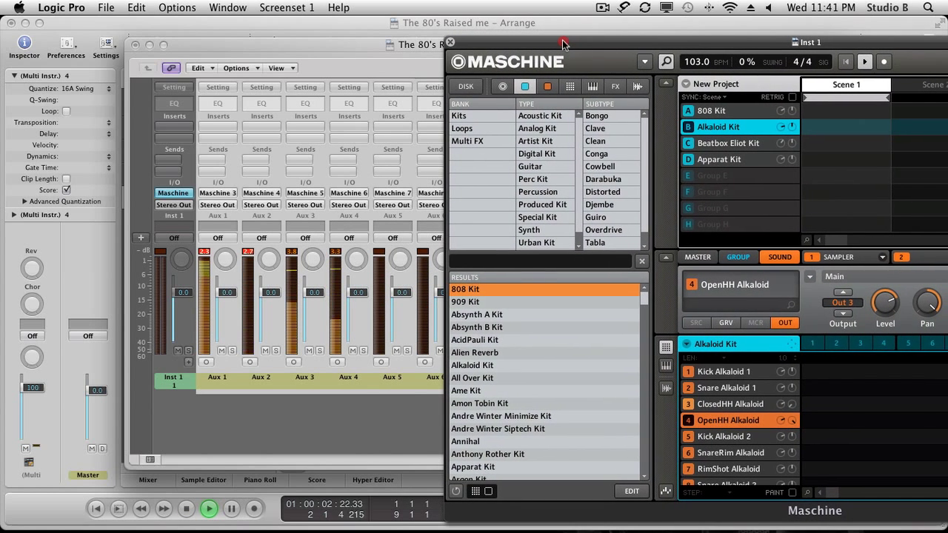
key(space)
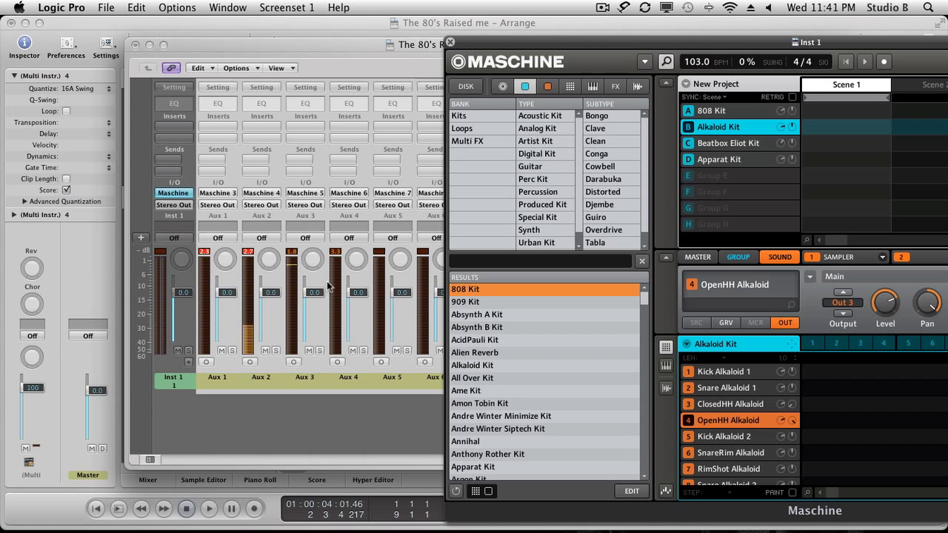
Step: Play the song with the Apparat Kit group open, stop playback, and select the ClosedHH Apparat sound
click(742, 160)
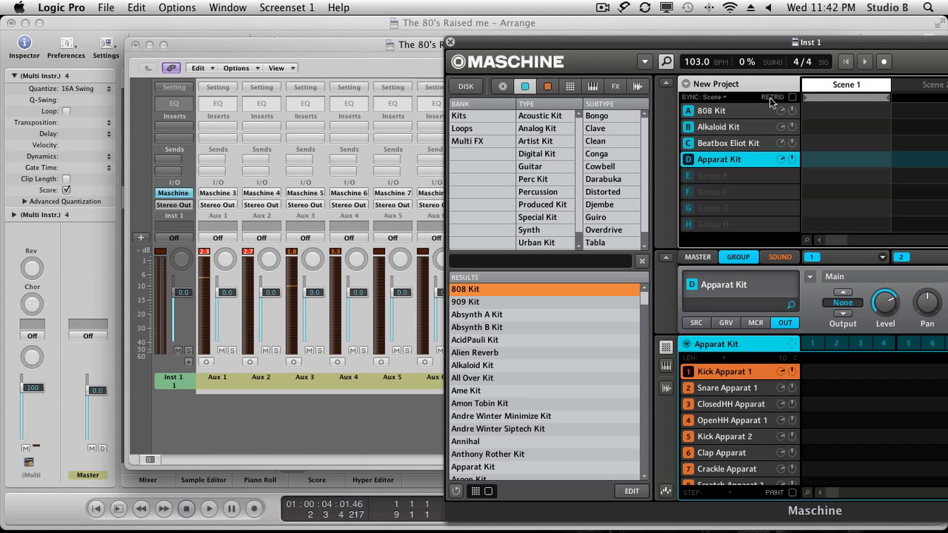
key(space)
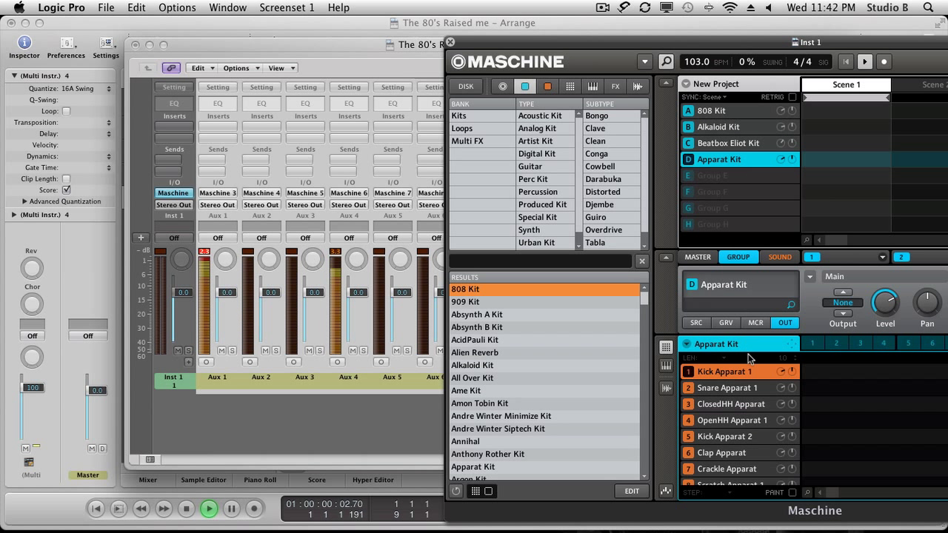
key(space)
click(735, 404)
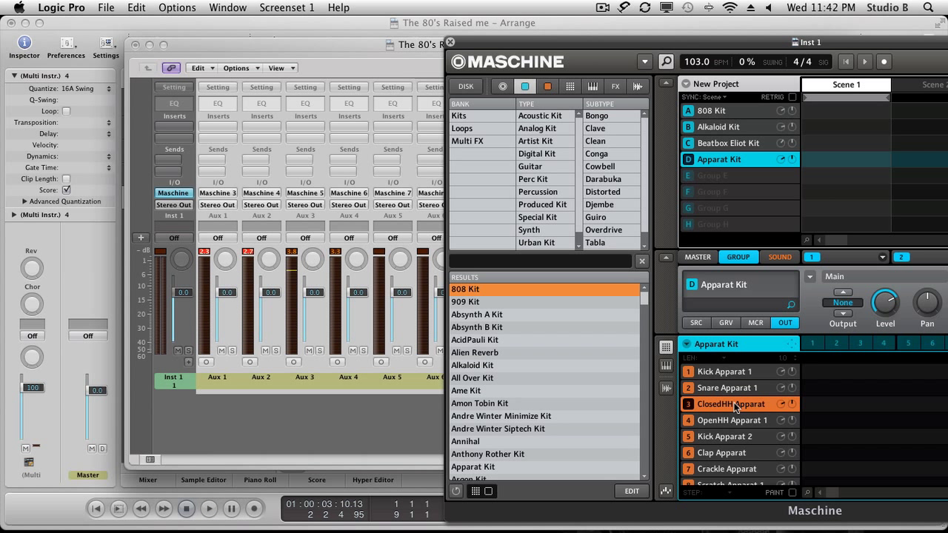
Step: Route the ClosedHH Apparat sound's main output to Out 4 at -100% pan and check its signal on the aux strips during playback
click(780, 258)
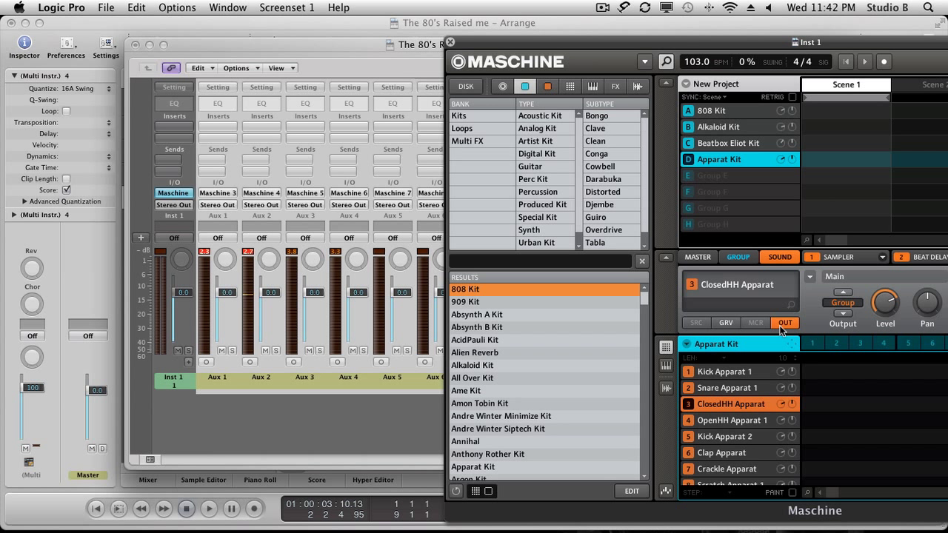
click(842, 315)
click(842, 314)
click(842, 315)
click(842, 315)
mouse_move(929, 302)
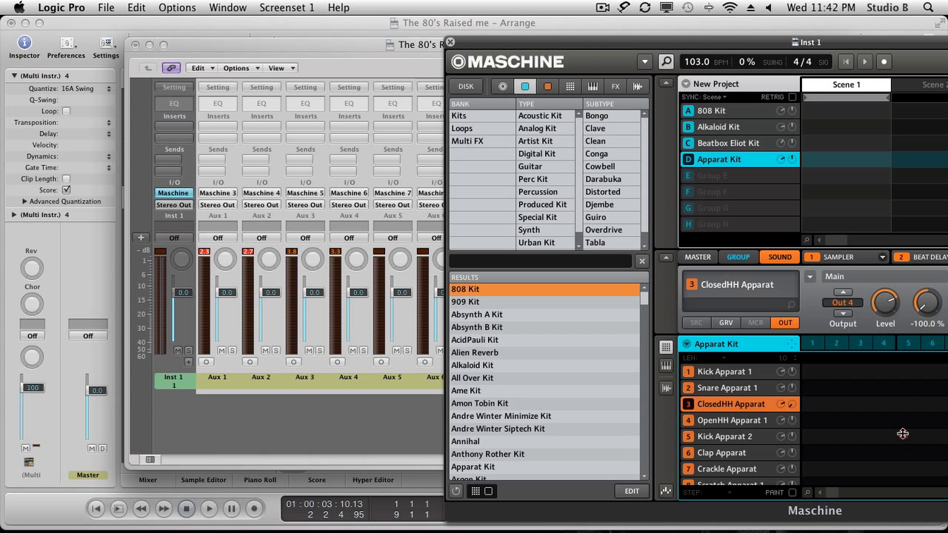
key(space)
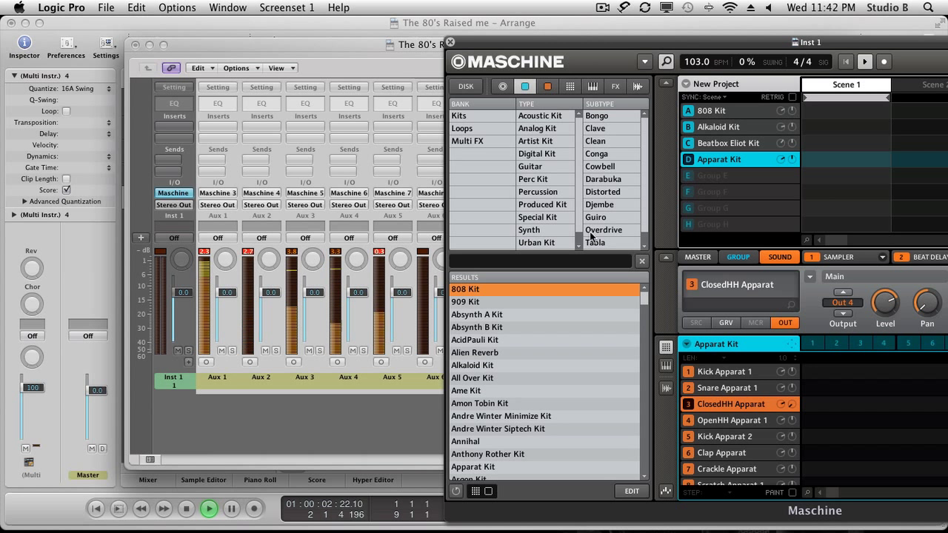
key(space)
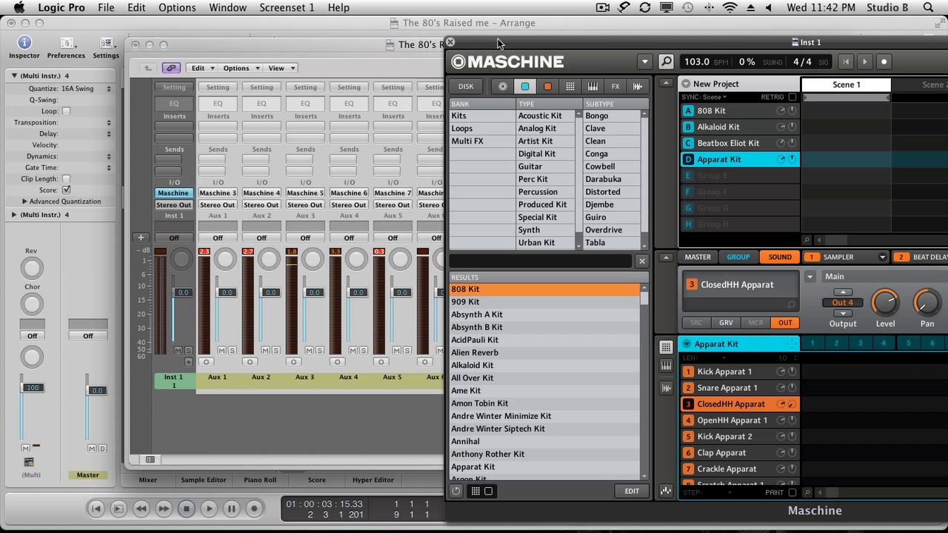
Step: Hide the Maschine window, pan the Aux 5 strip to about -10 during playback, and put the mixer window away
key(v)
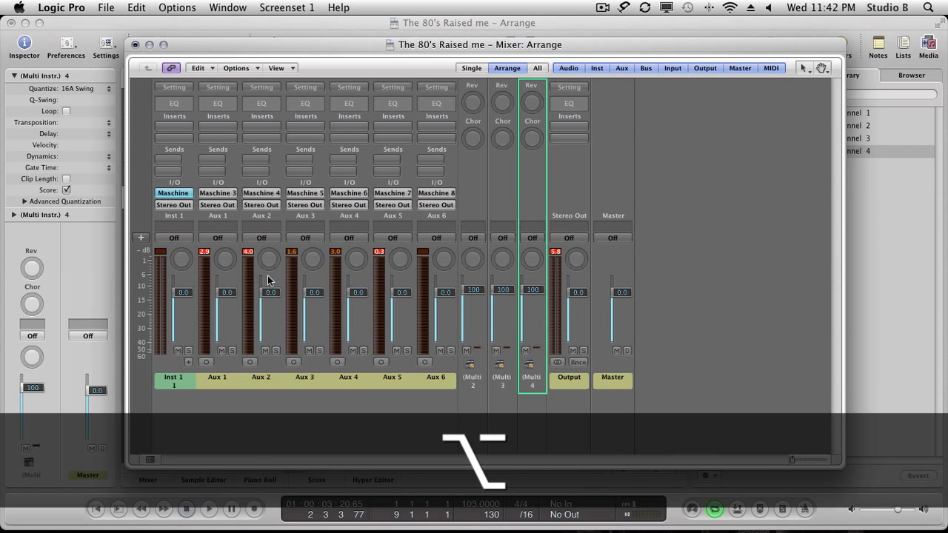
key(space)
drag(395, 260, 398, 294)
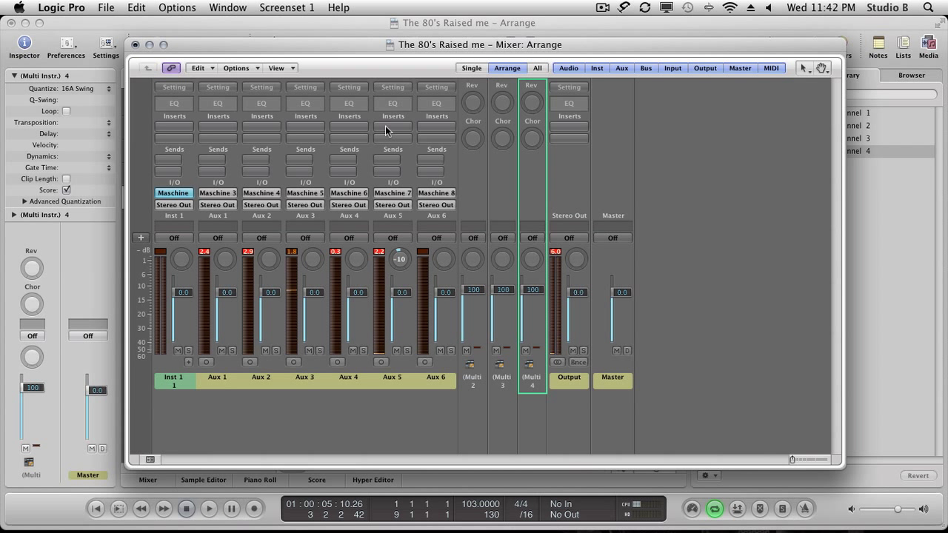
click(151, 46)
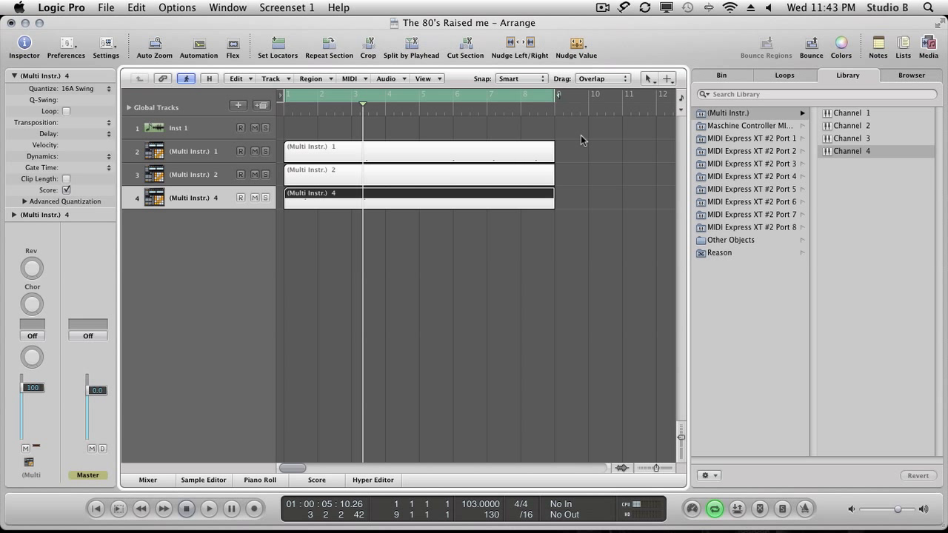
Step: Try looping the three Multi Instr. regions in the Arrange area
drag(580, 135, 427, 243)
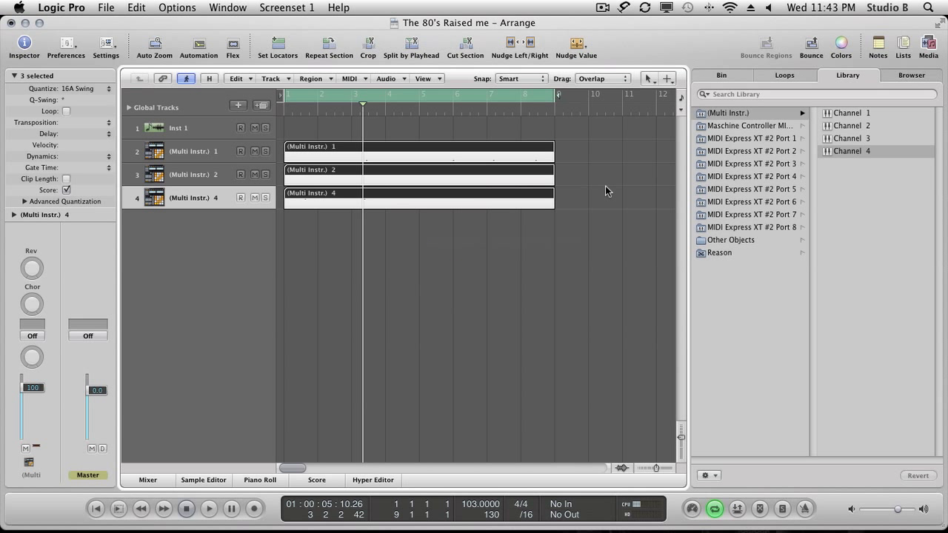
click(67, 111)
click(66, 111)
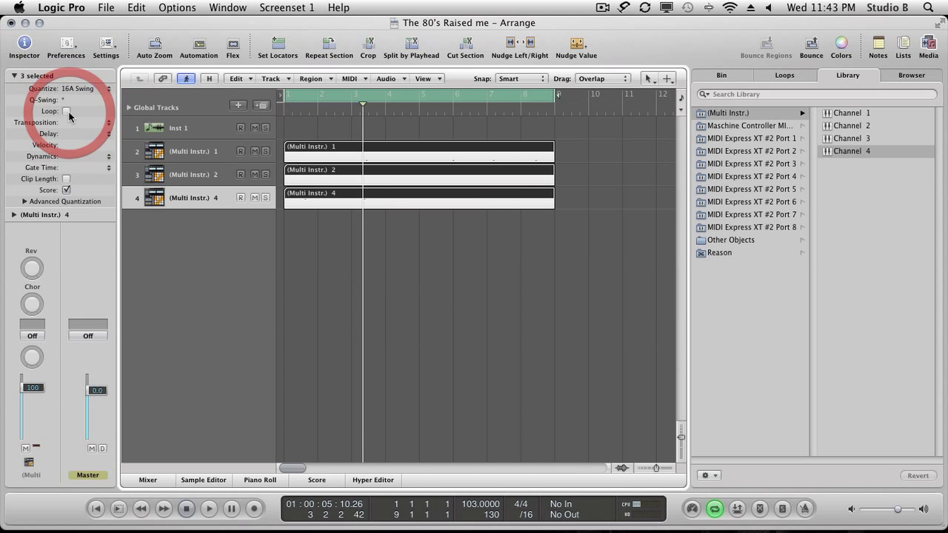
scroll(521, 193, right, 5)
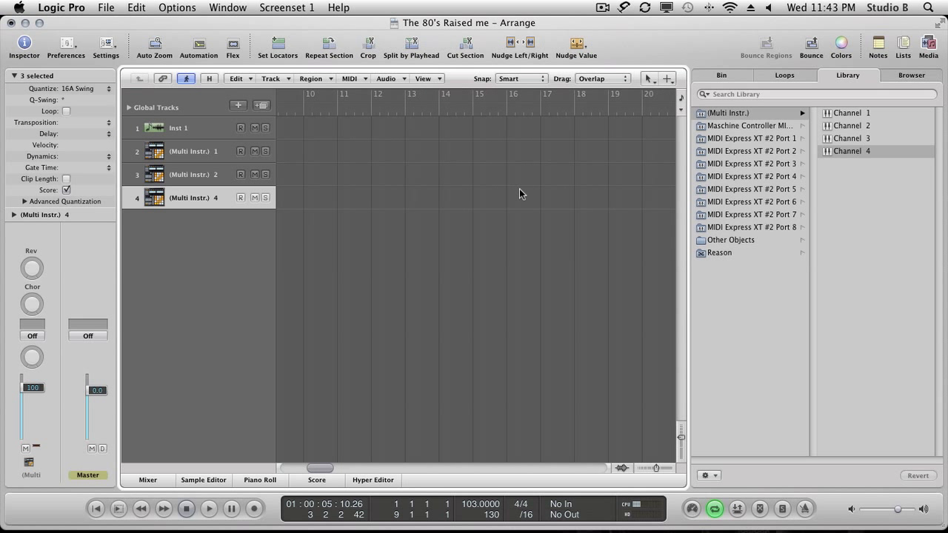
scroll(520, 193, left, 5)
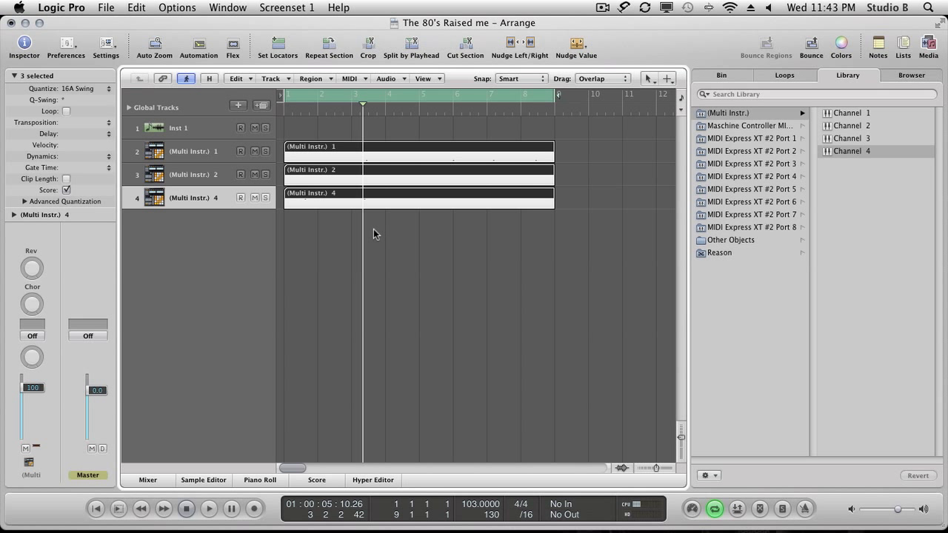
Step: With the Inst 1 track selected and the playhead at the project start, examine the track export options and select the (Multi Instr.) 1 track
click(198, 126)
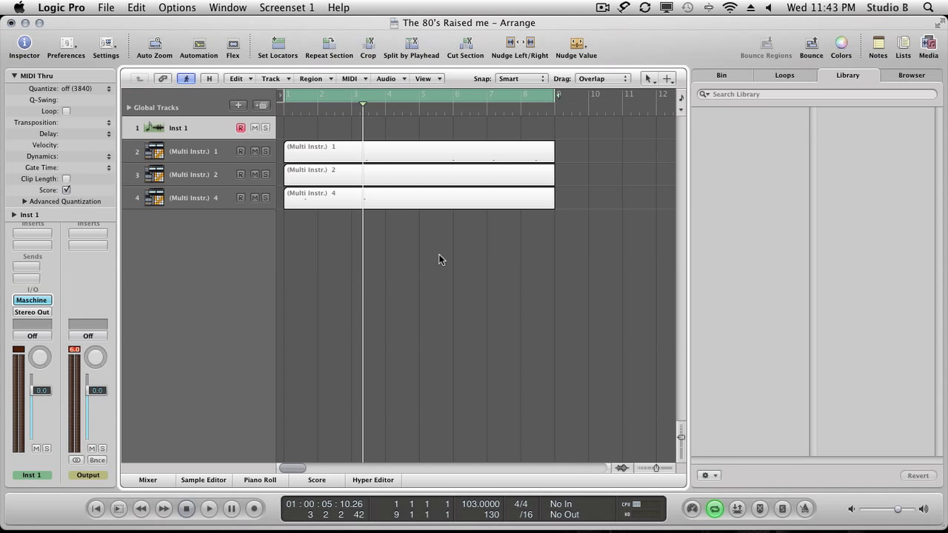
key(Return)
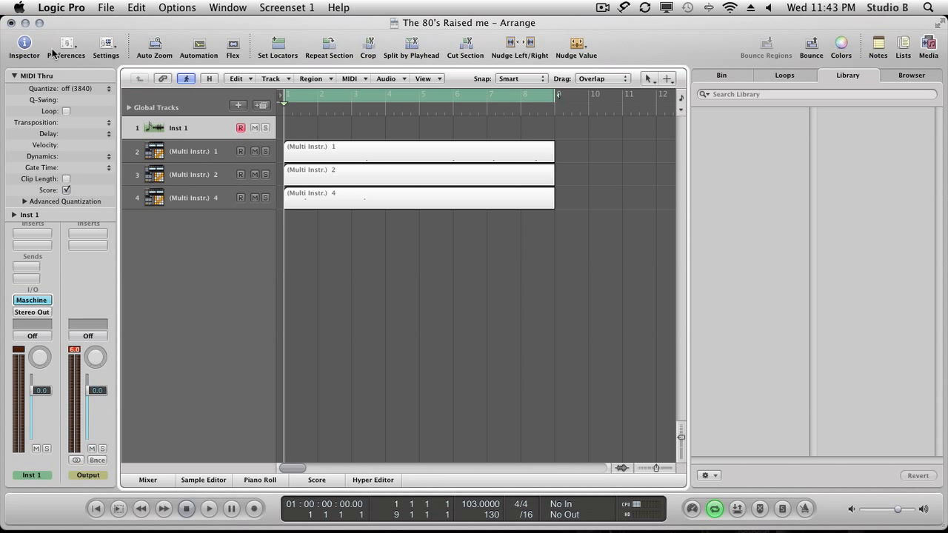
click(106, 7)
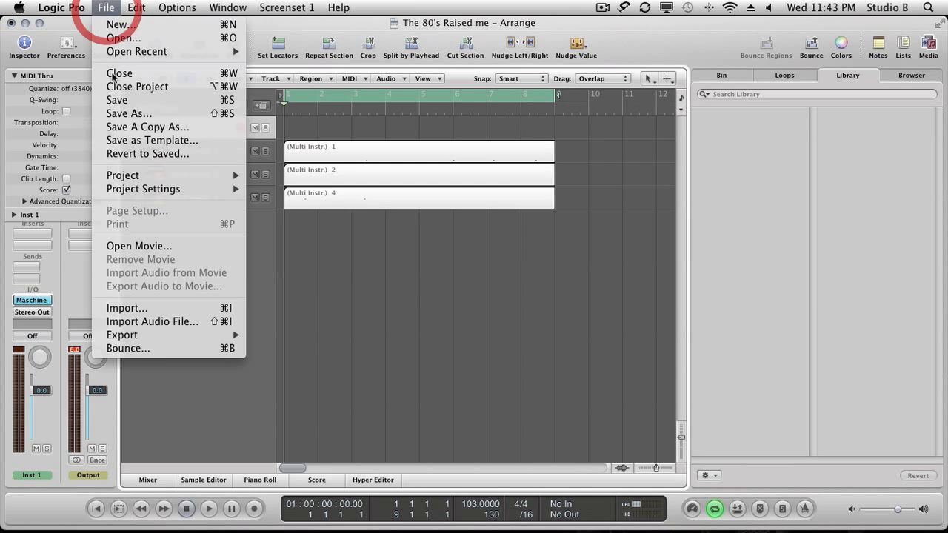
mouse_move(144, 337)
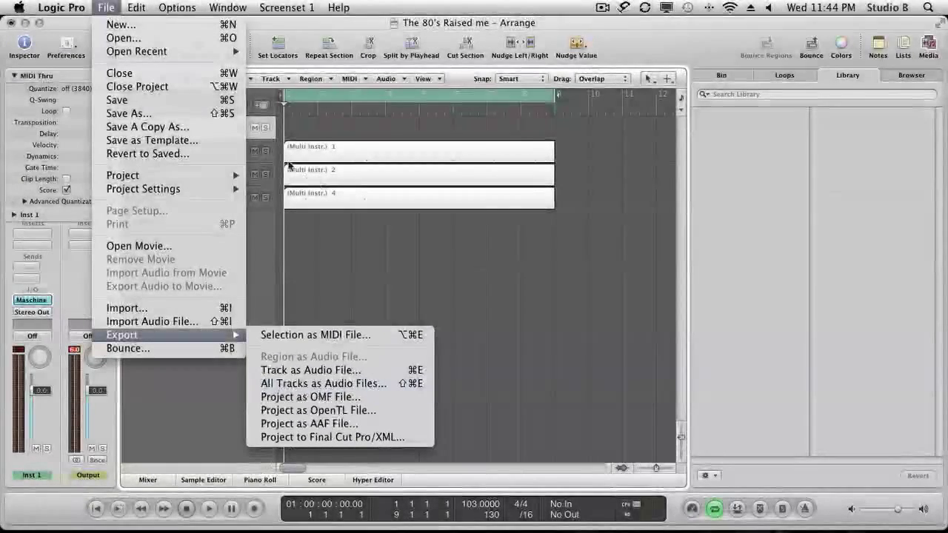
click(309, 229)
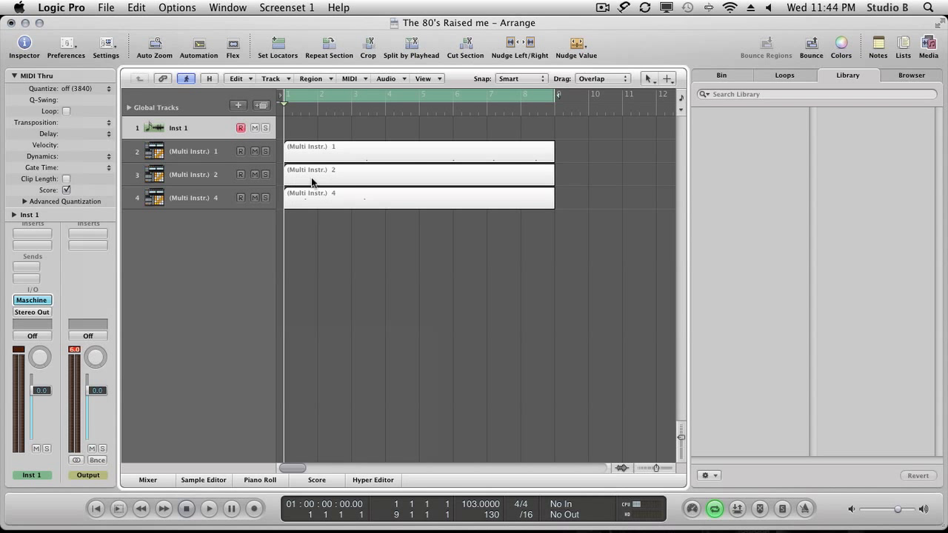
click(207, 153)
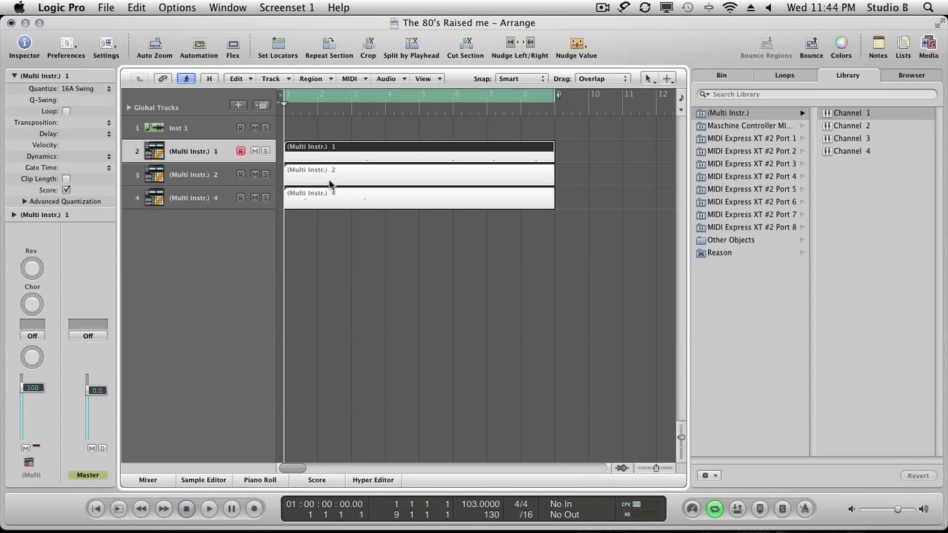
Step: Select the Inst 1 track and try to export all tracks as audio files
click(199, 129)
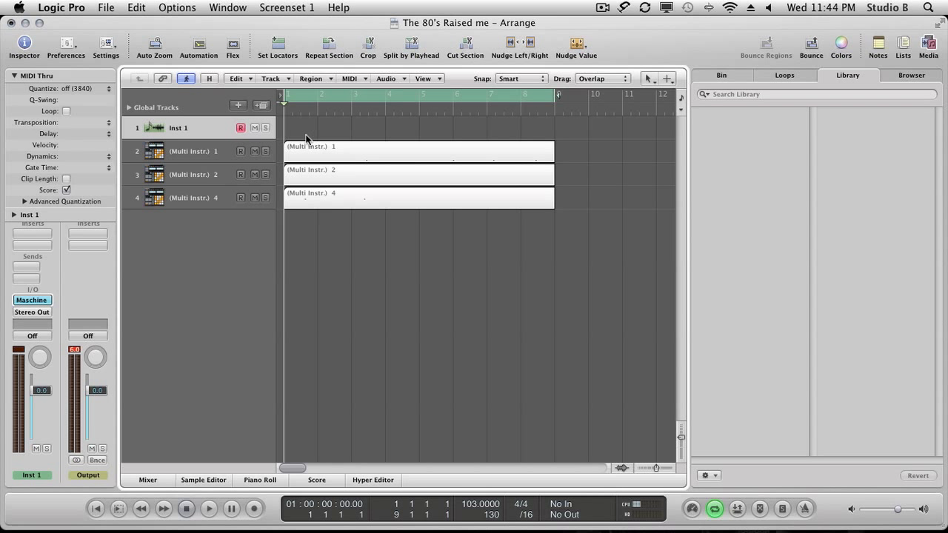
key(shift+space)
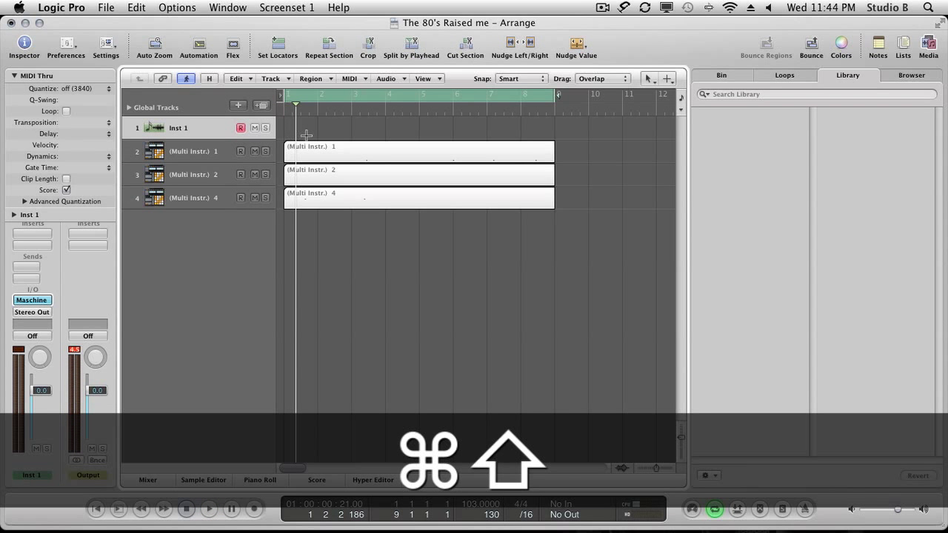
key(super+shift+e)
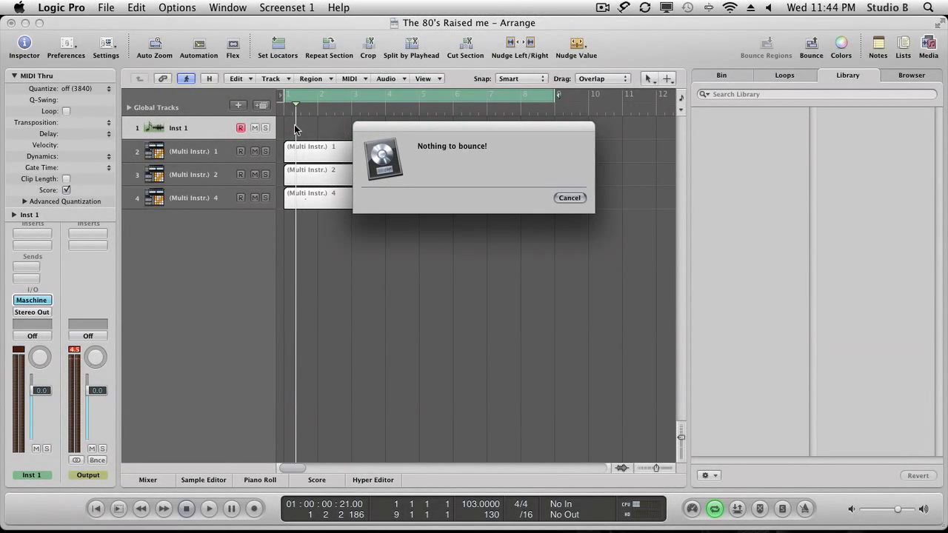
click(577, 197)
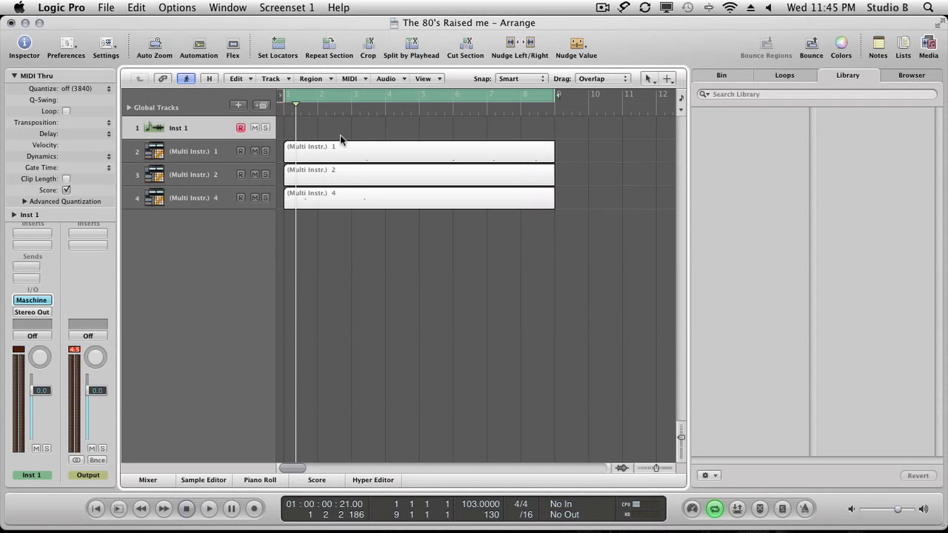
Step: Draw an empty region at bar 1 of the Inst 1 track with the Pencil Tool and return to the Pointer Tool
key(Escape)
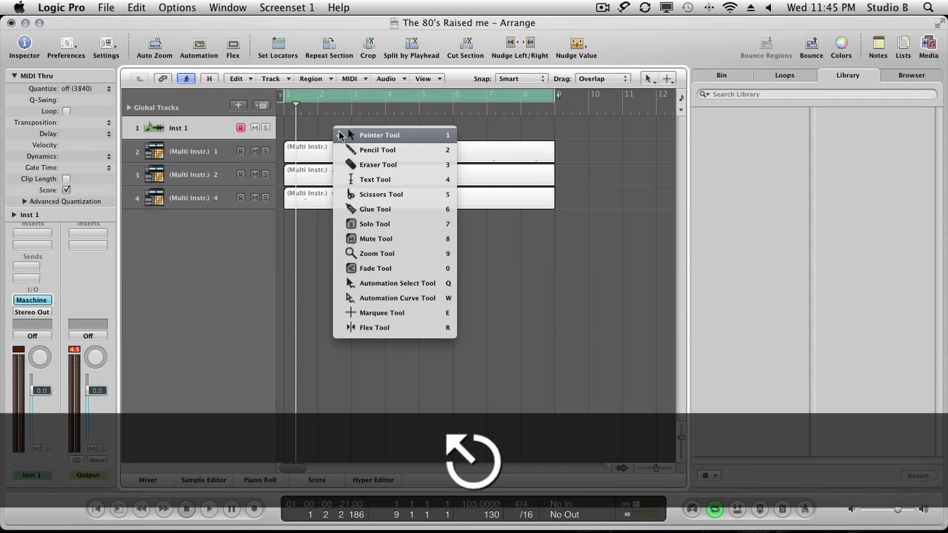
click(348, 148)
click(293, 127)
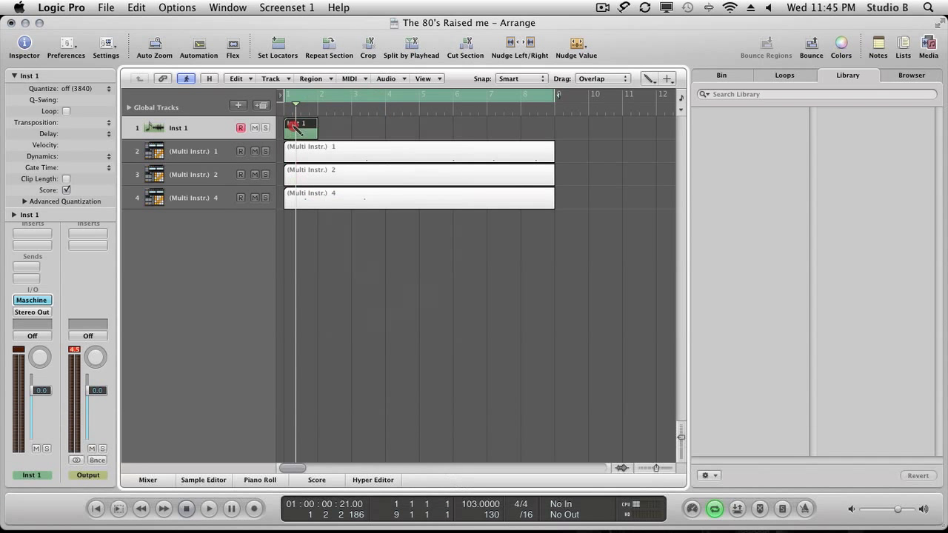
key(Escape)
click(340, 198)
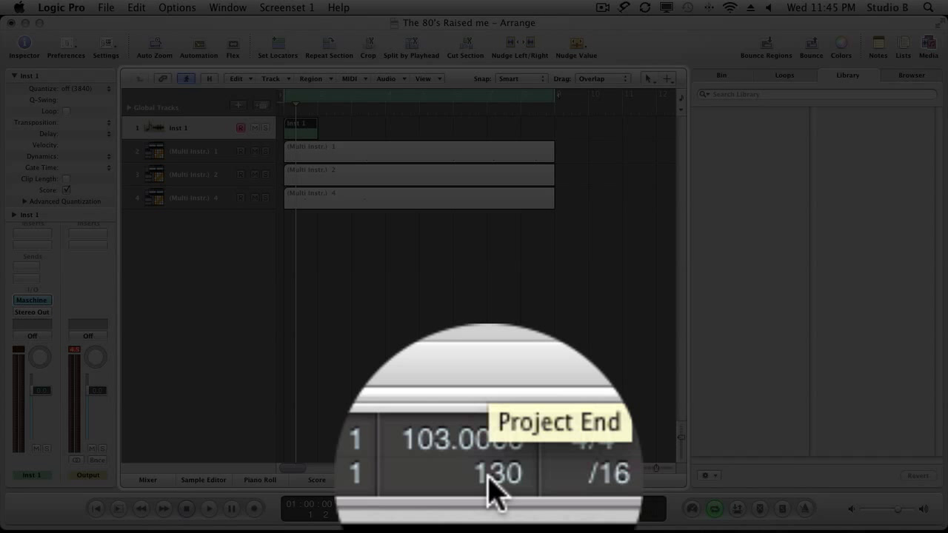
Step: Set the project end to bar 9
double_click(489, 474)
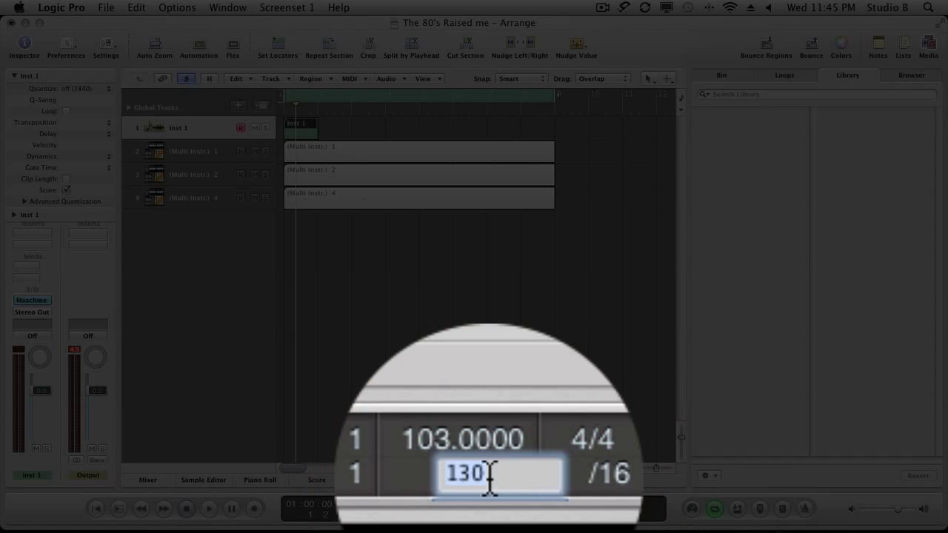
text(9)
key(Return)
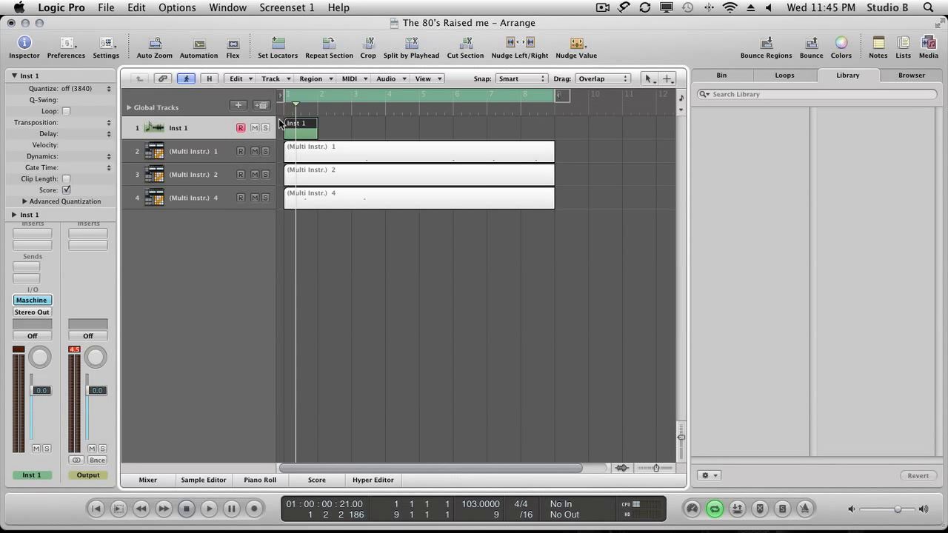
Step: Begin exporting all tracks as audio files and choose a new Desktop folder named 80's stems as the destination
click(106, 9)
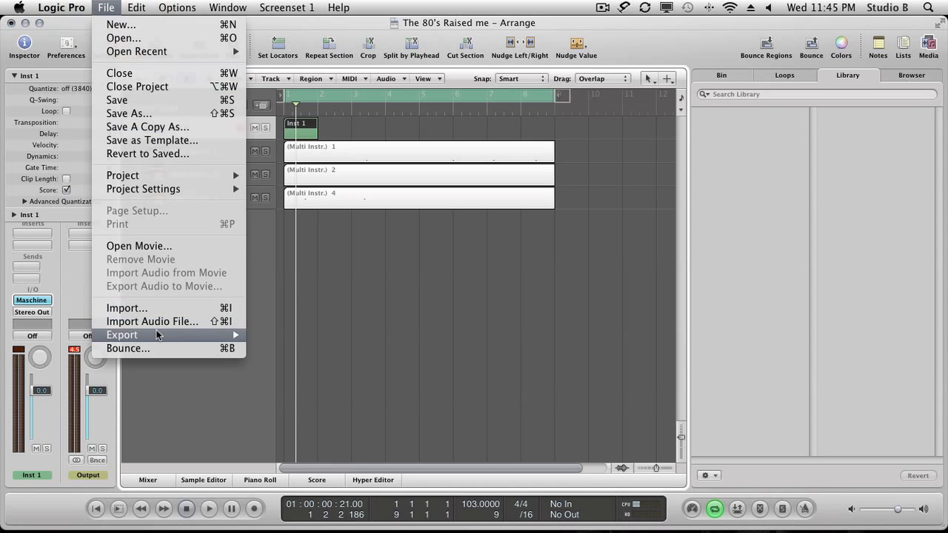
mouse_move(156, 333)
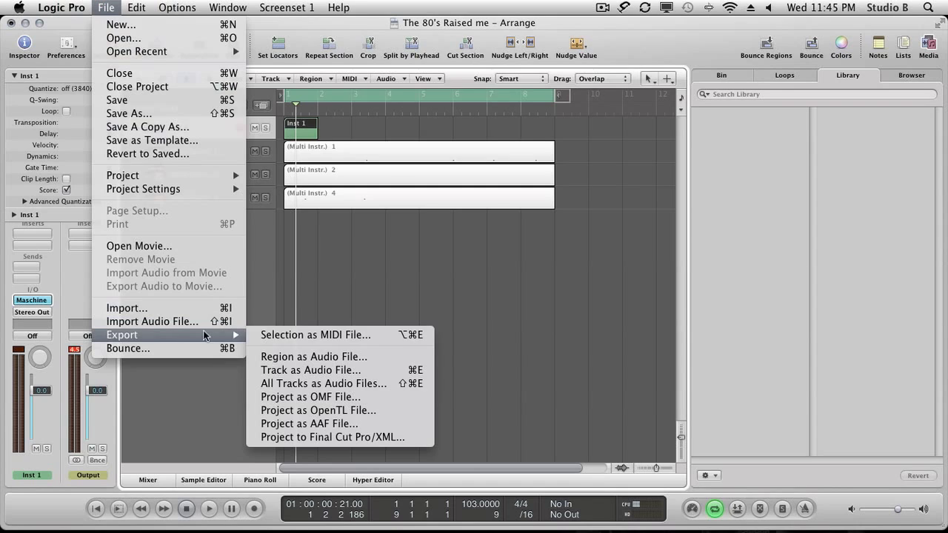
click(290, 385)
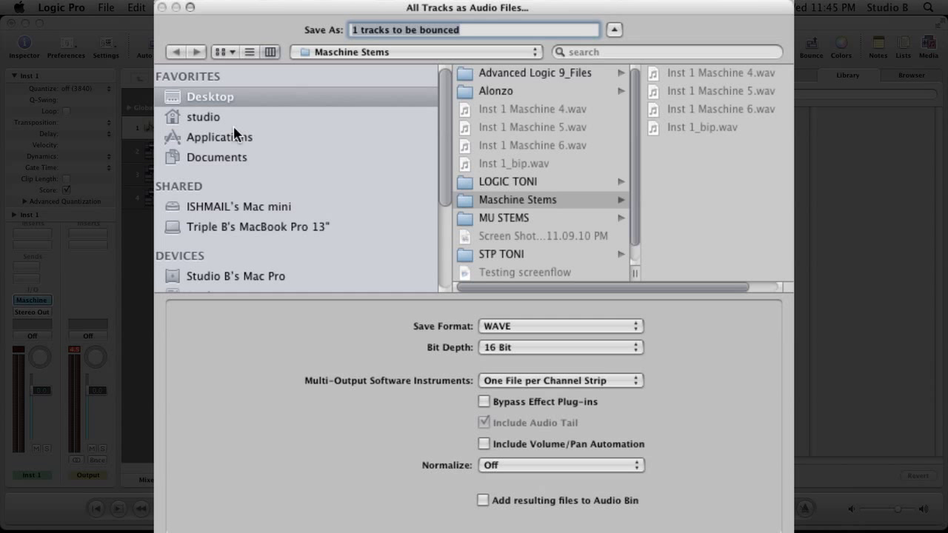
click(218, 97)
click(290, 532)
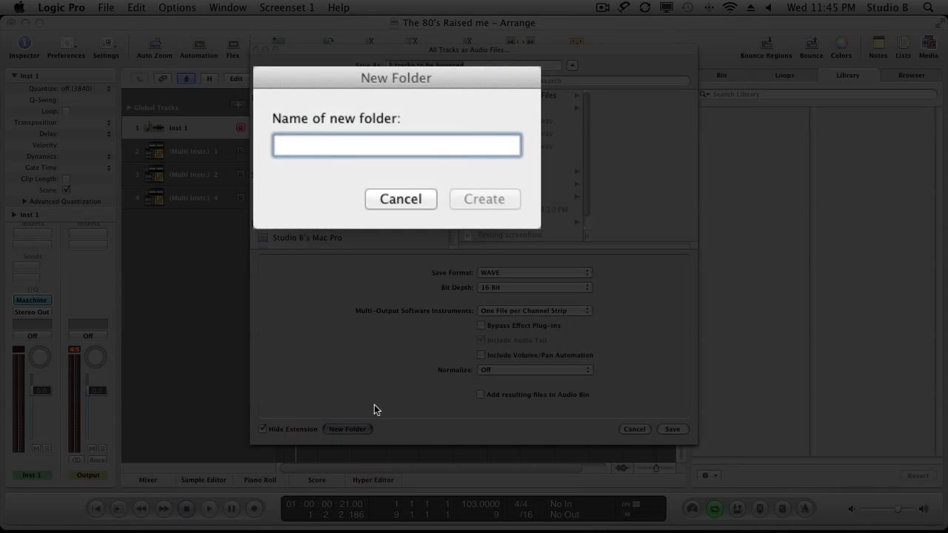
text(80)
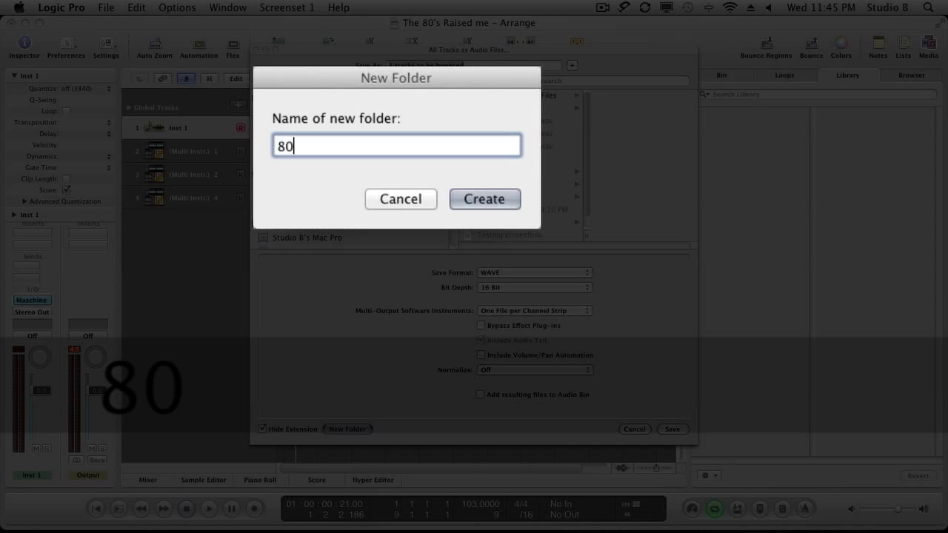
text('s stems)
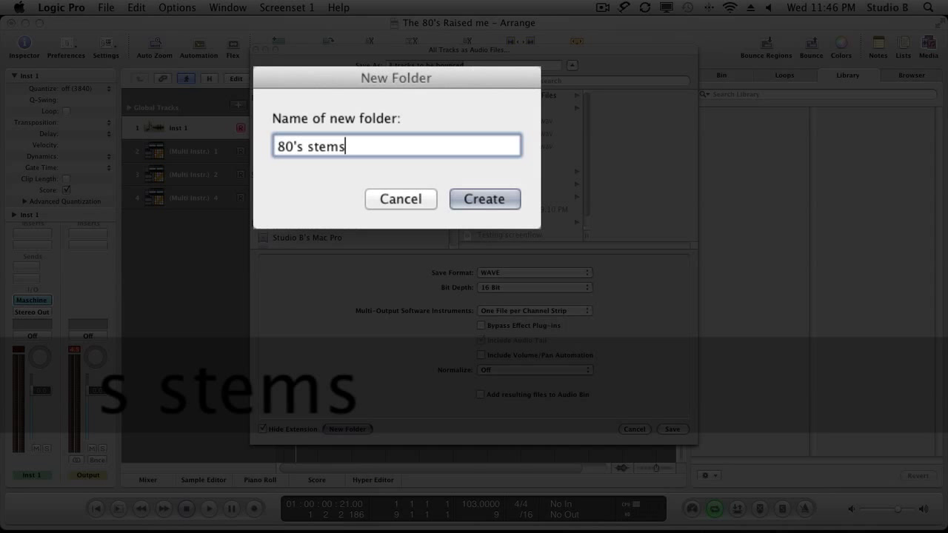
key(Return)
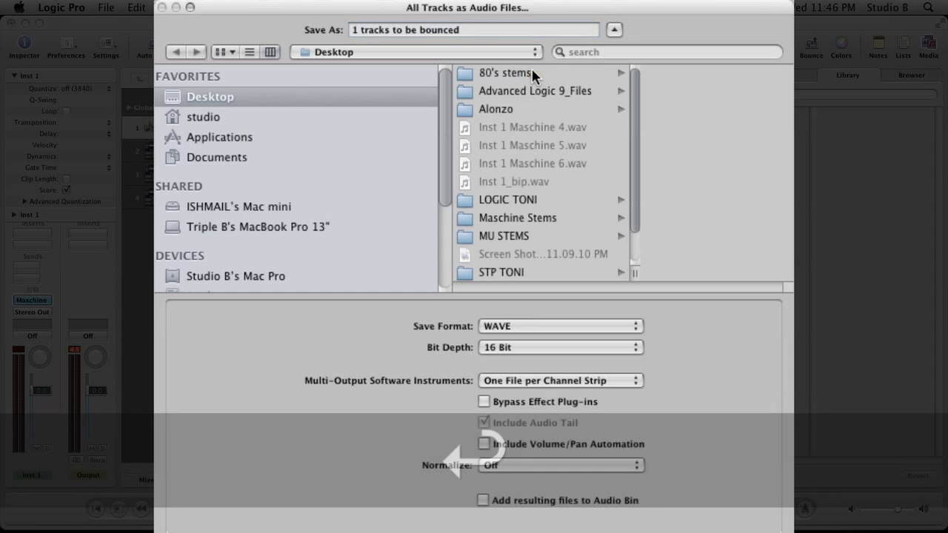
click(532, 72)
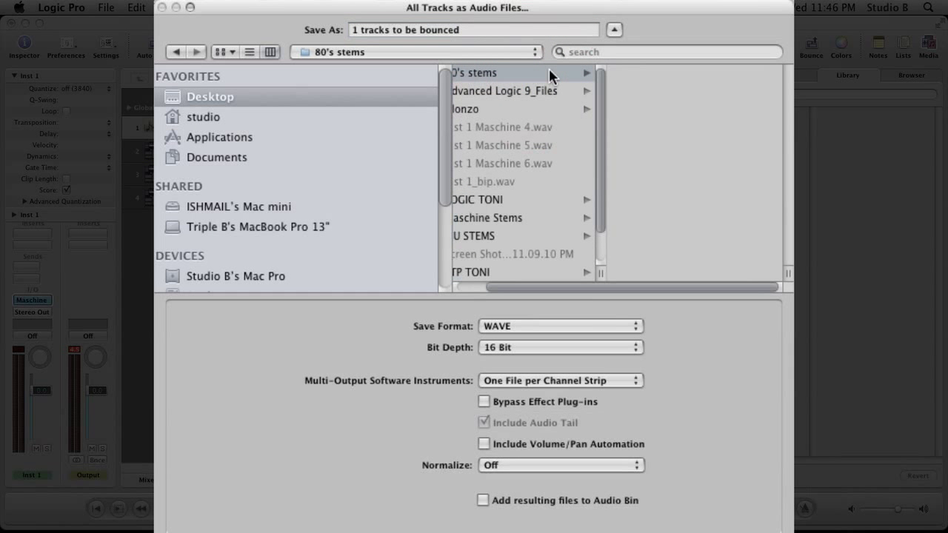
Step: Choose WAVE as the save format and, after trying One File per Track, set multi-output software instruments to One File per Channel Strip
click(524, 329)
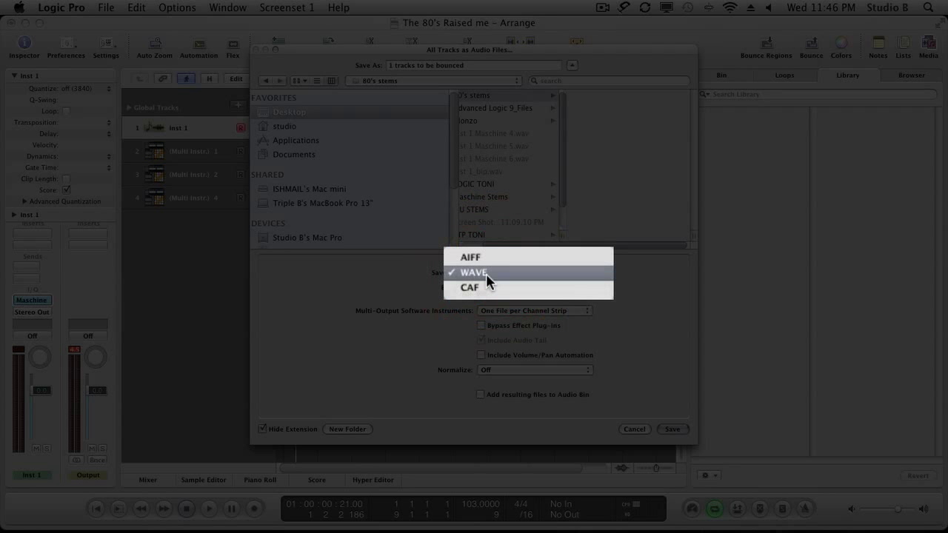
click(448, 272)
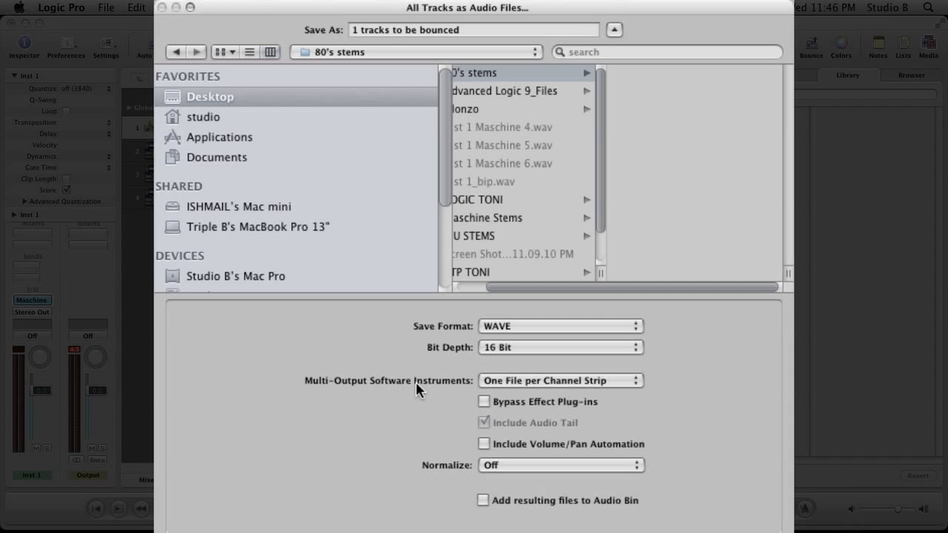
click(526, 381)
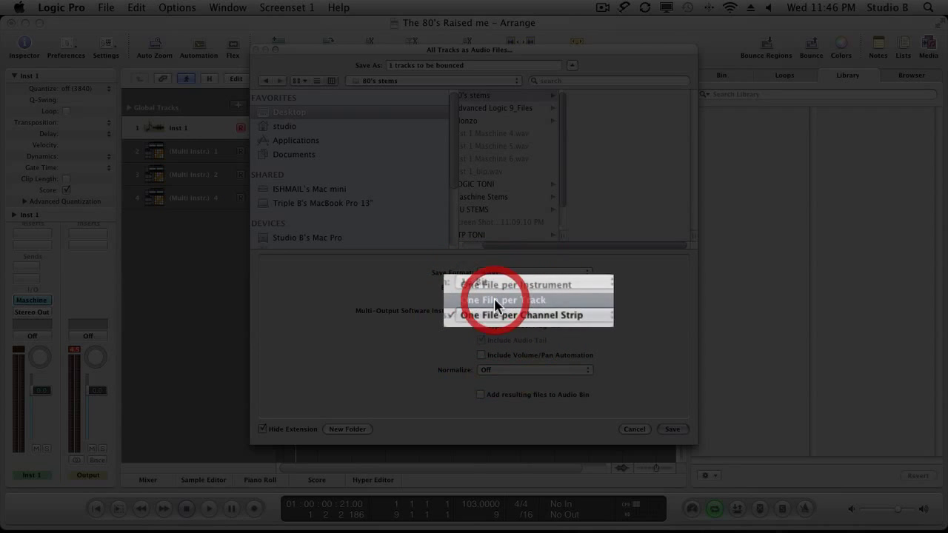
click(494, 299)
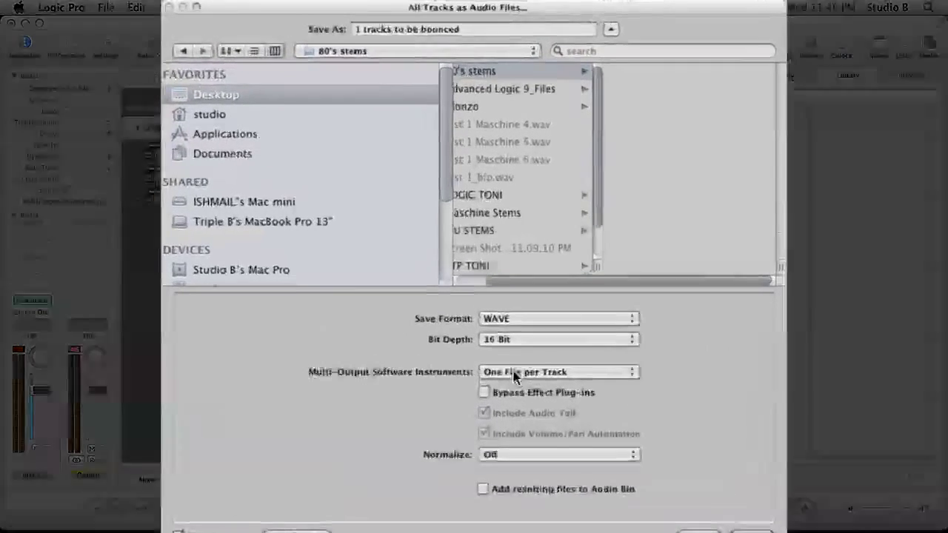
click(516, 377)
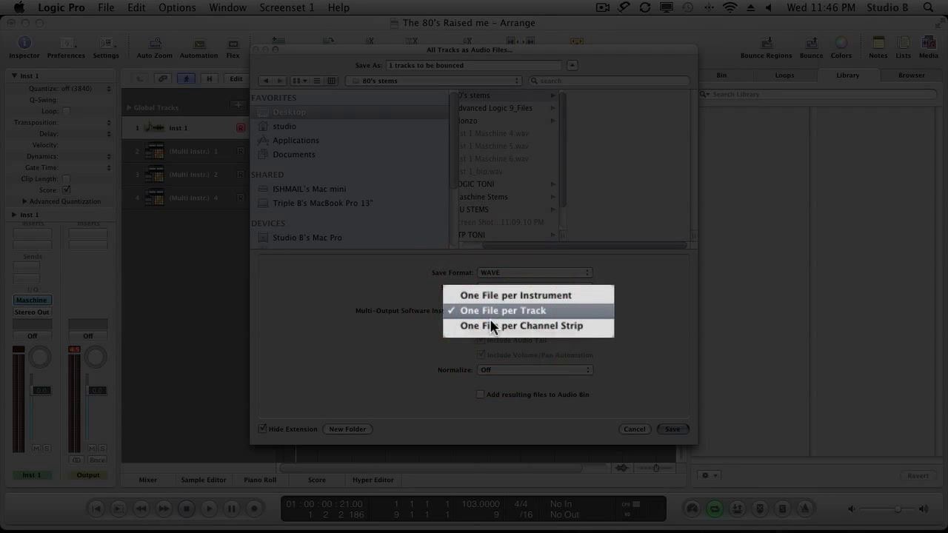
click(492, 327)
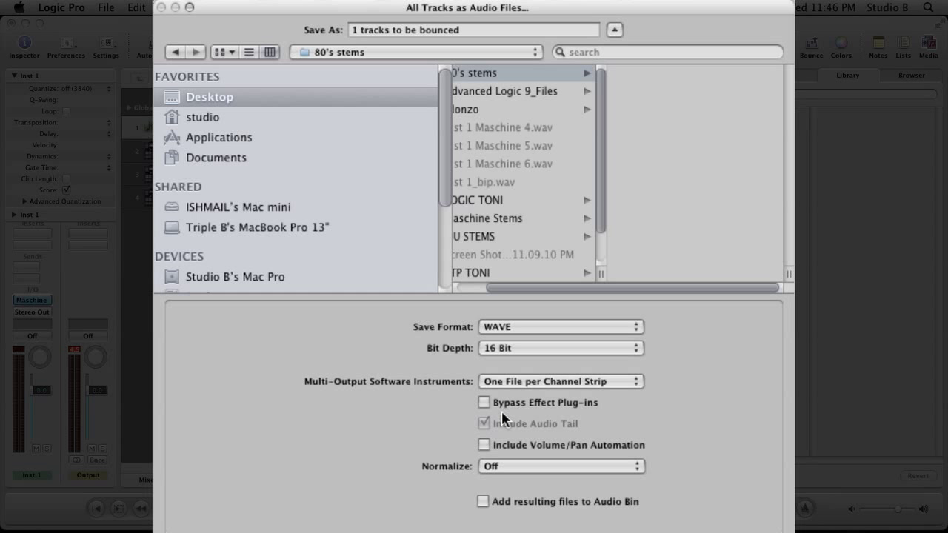
Step: Try the Normalize settings Overload Protection Only and On for the export, returning to Overload Protection Only
click(503, 461)
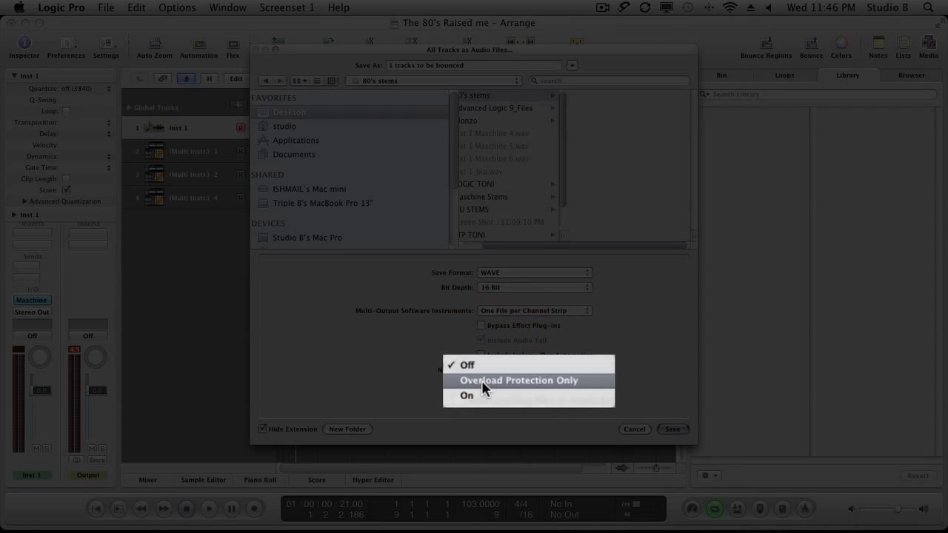
click(482, 380)
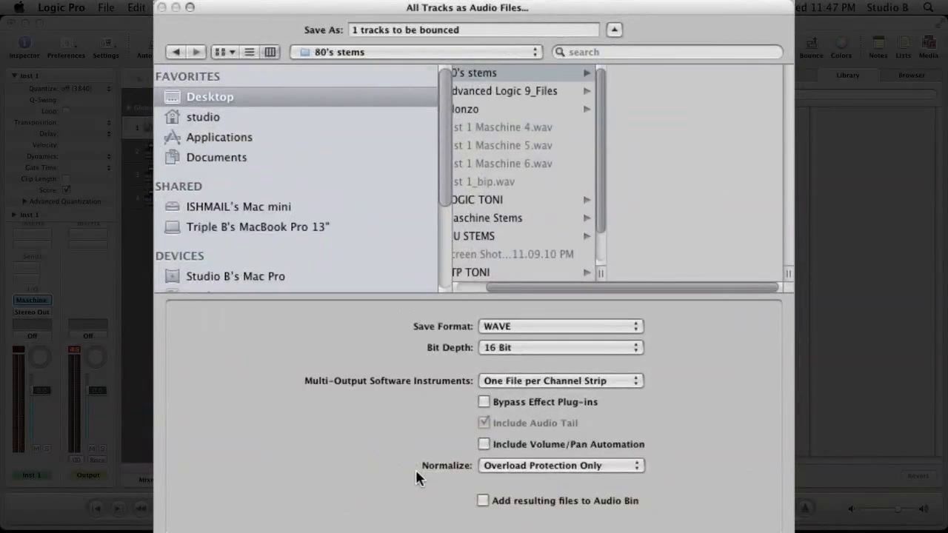
click(518, 466)
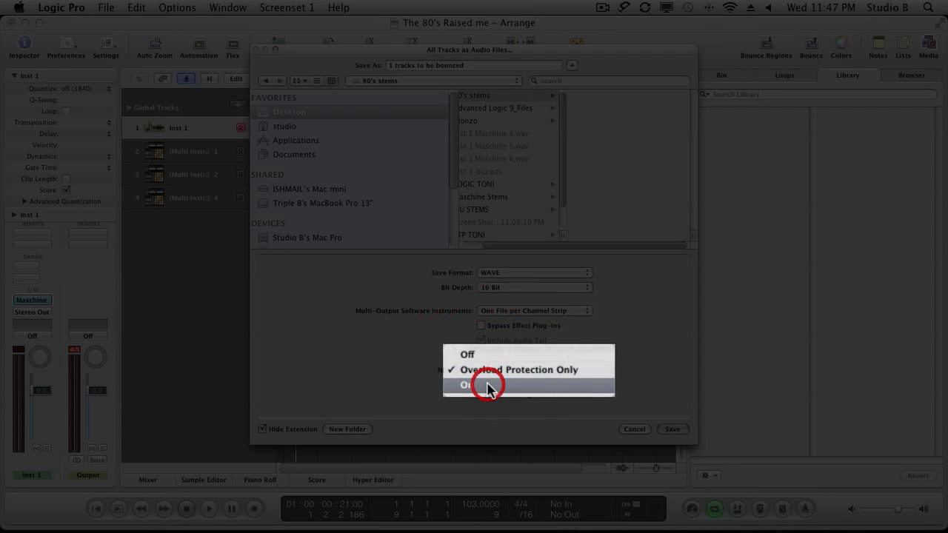
click(486, 385)
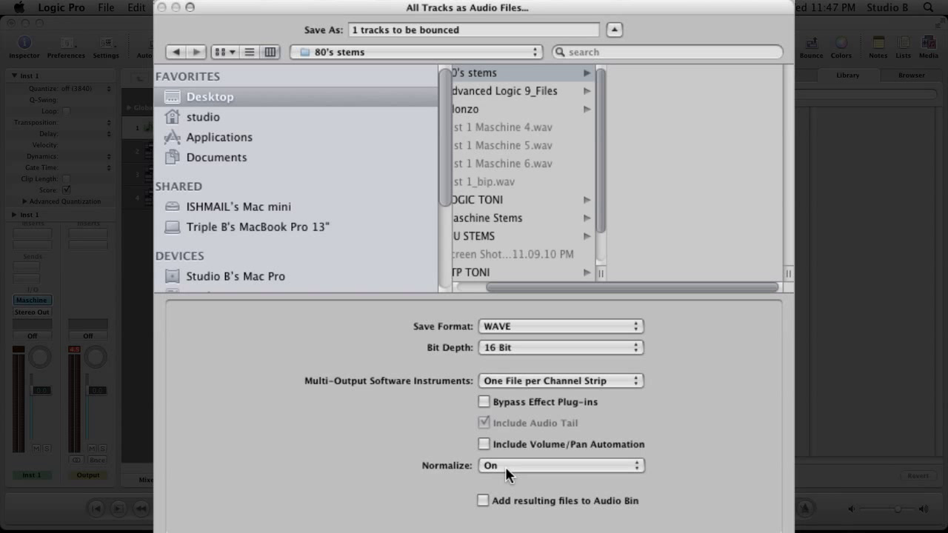
click(505, 466)
click(510, 439)
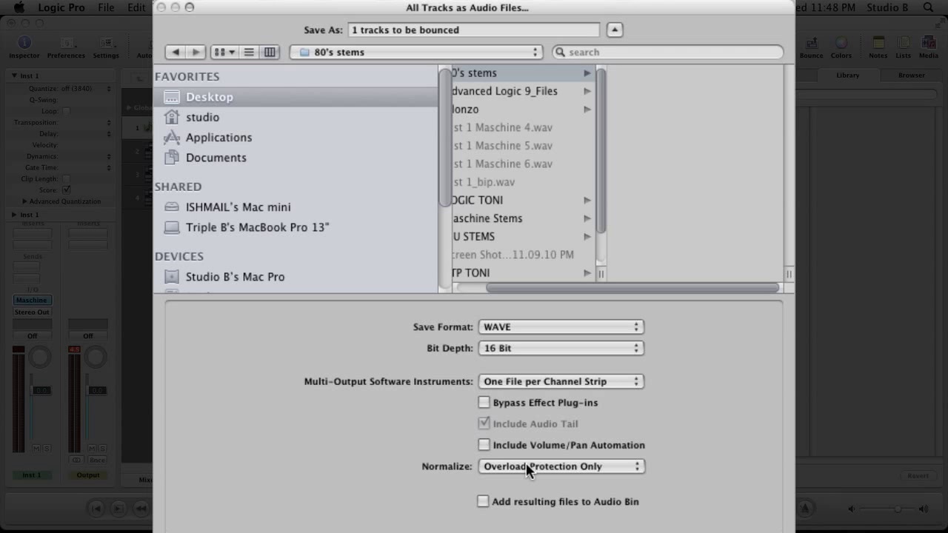
Step: Set Normalize to Off and save the export of all tracks into the 80's stems folder
click(527, 468)
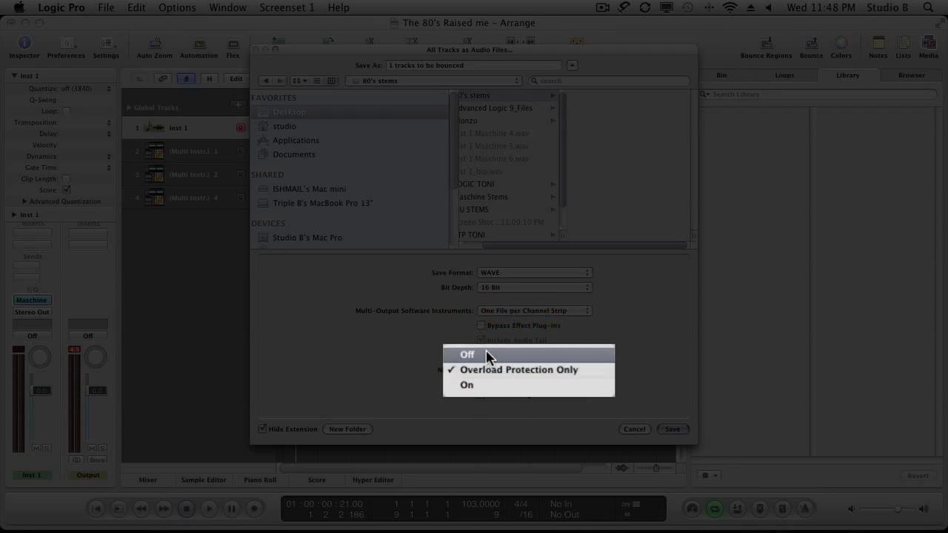
click(487, 356)
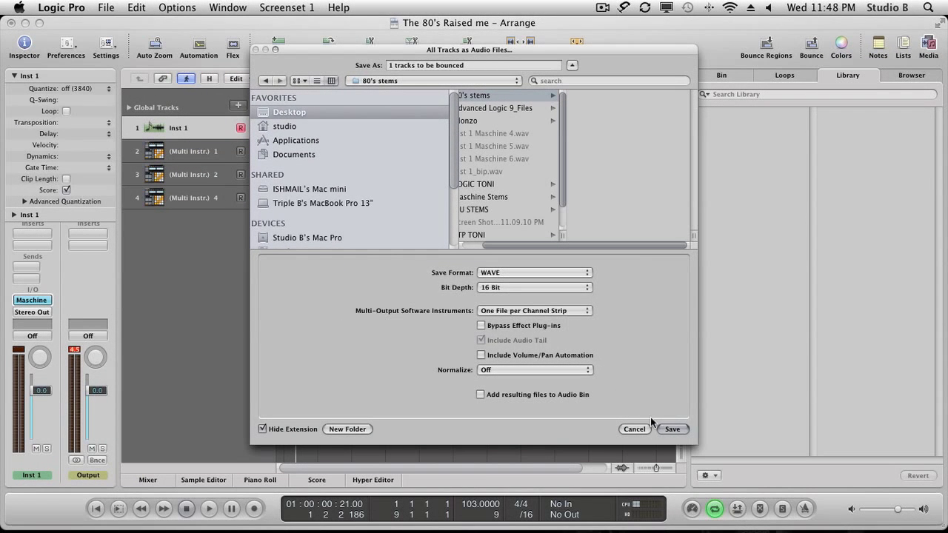
click(671, 429)
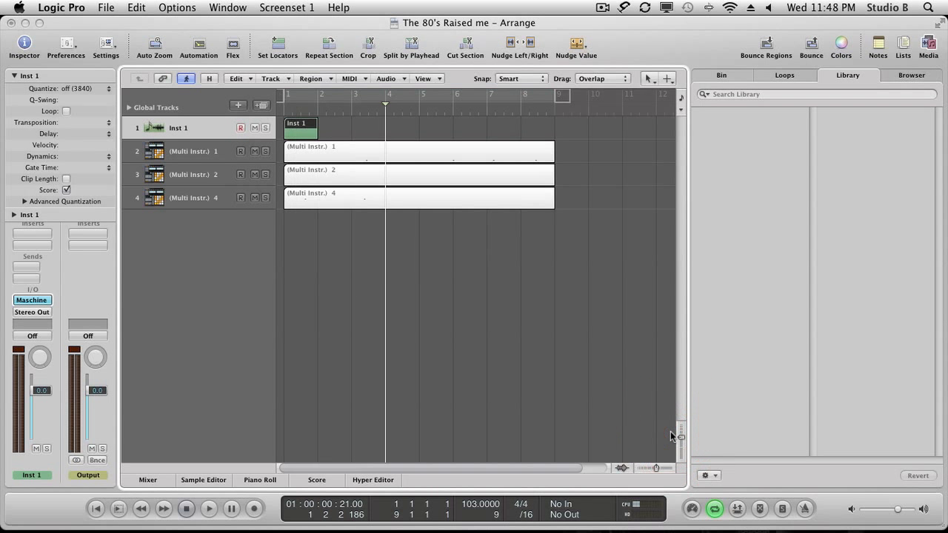
Step: Browse to the 80's stems folder on the Desktop within the project window and examine the exported audio files
key(f)
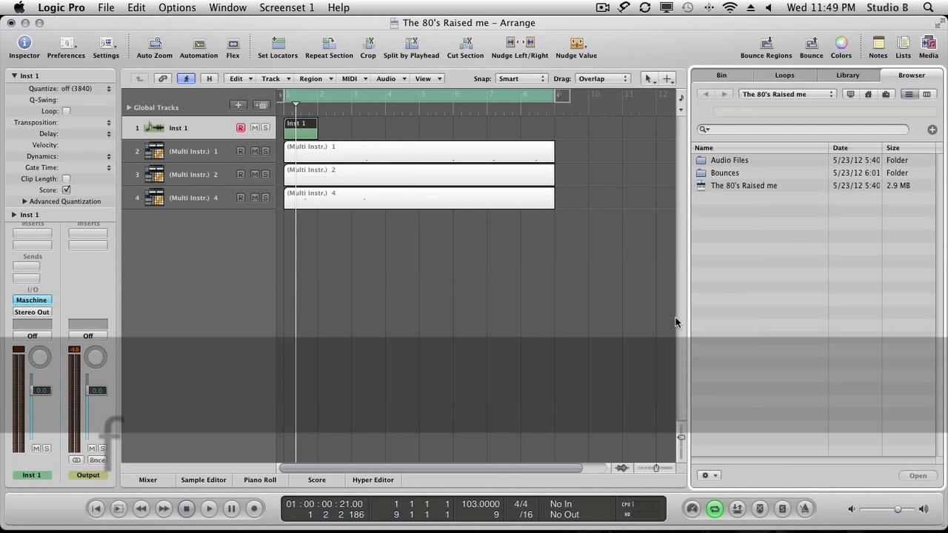
click(866, 95)
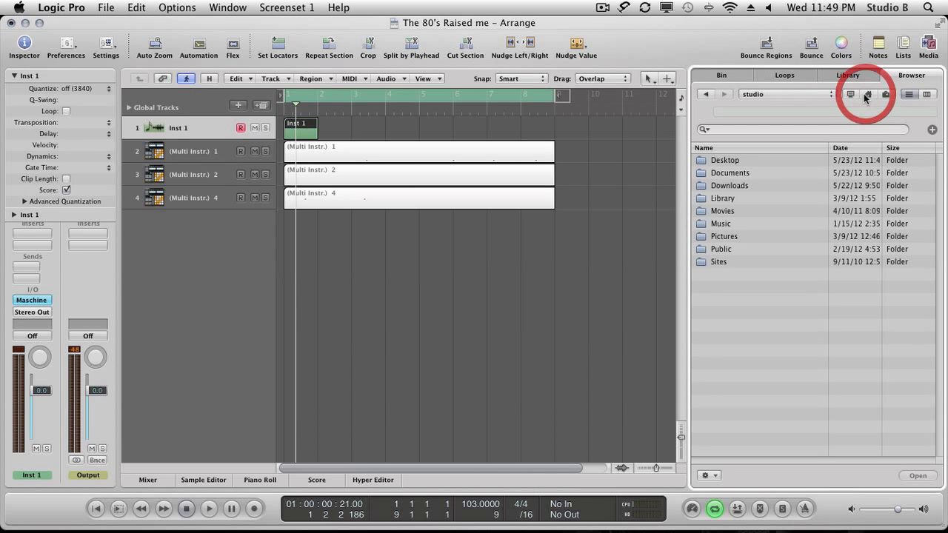
double_click(745, 159)
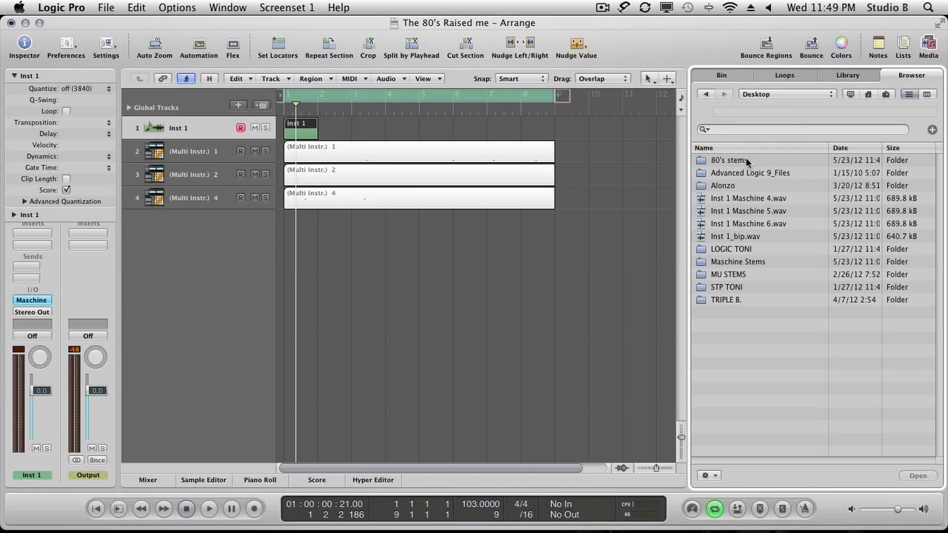
double_click(745, 159)
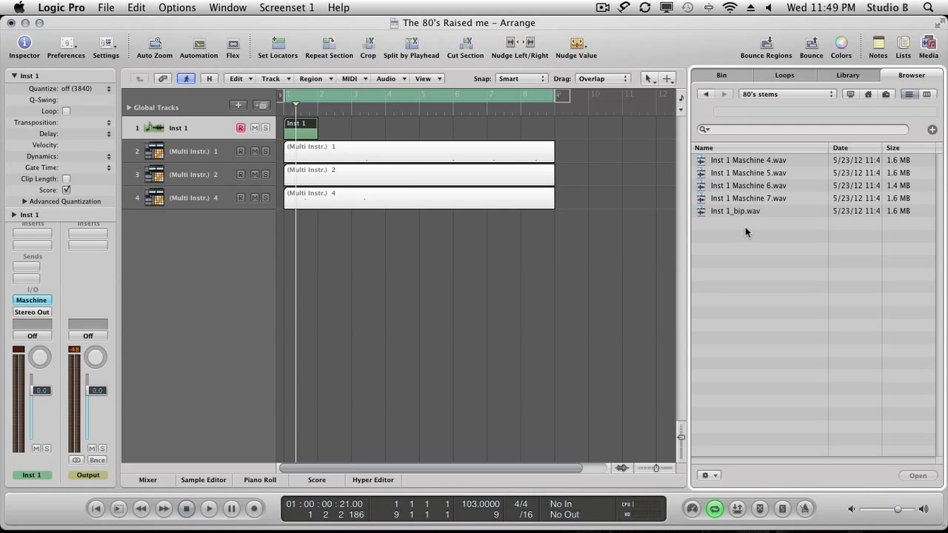
Step: Add all five exported WAV files from the 80's stems folder to the arrangement, creating new tracks starting at bar 1
key(super+a)
drag(746, 185, 290, 282)
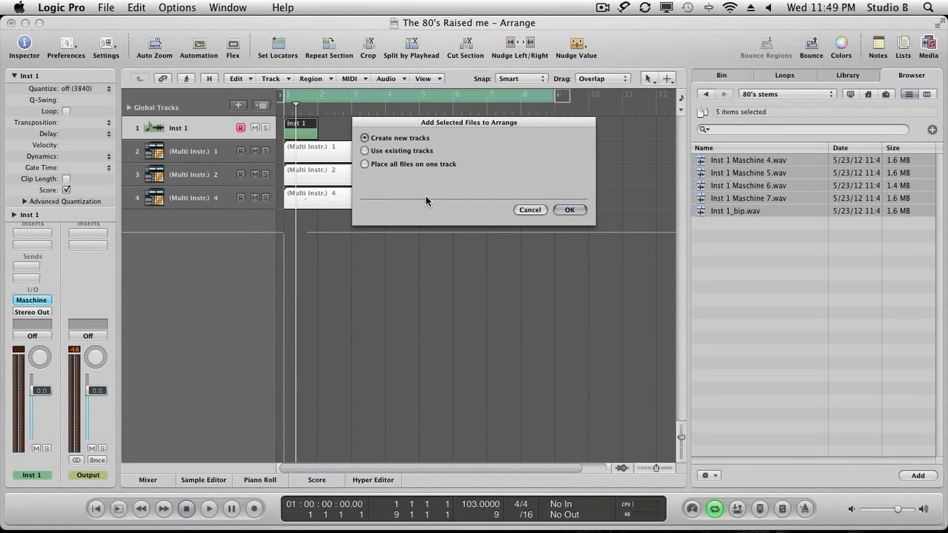
click(569, 211)
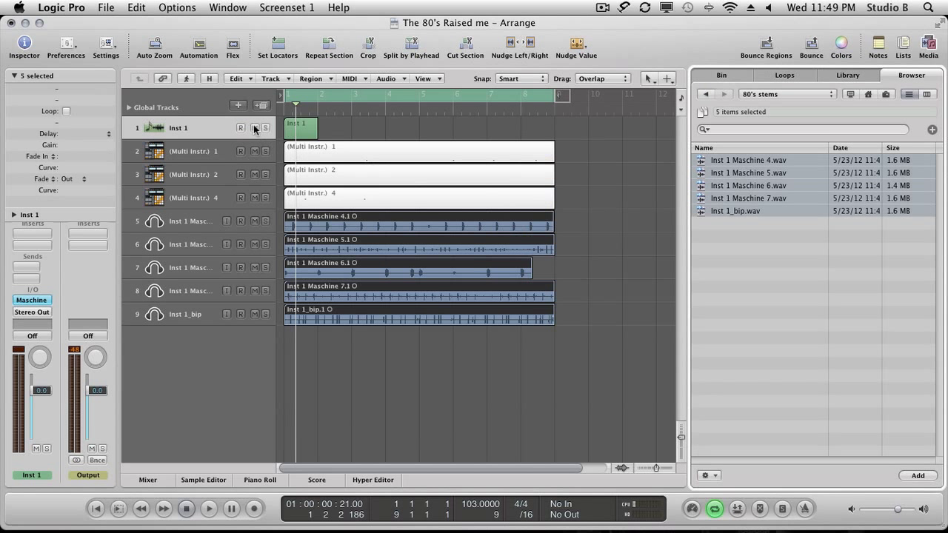
Step: Mute the Inst 1 track and the three Multi Instr. tracks, and play back the imported audio stems briefly
click(254, 128)
drag(253, 131, 254, 197)
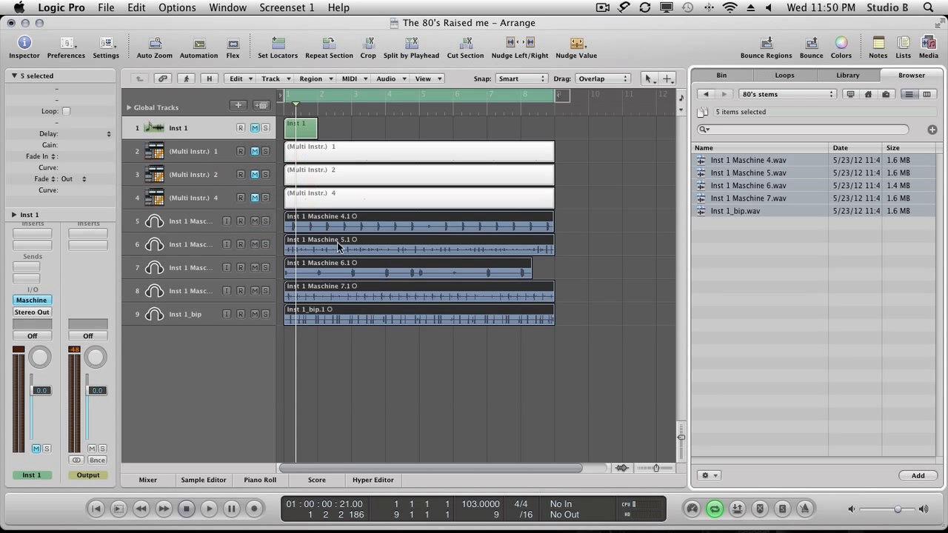
click(459, 79)
key(space)
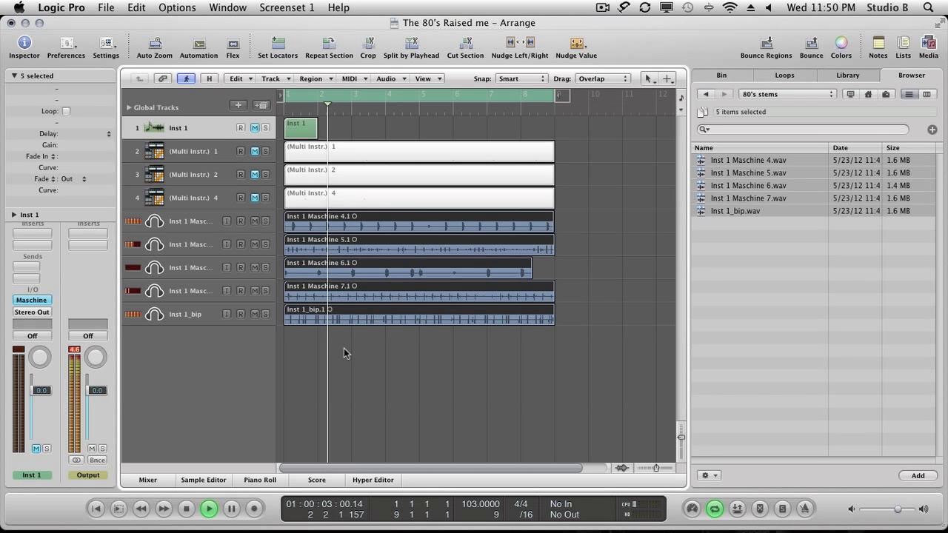
key(space)
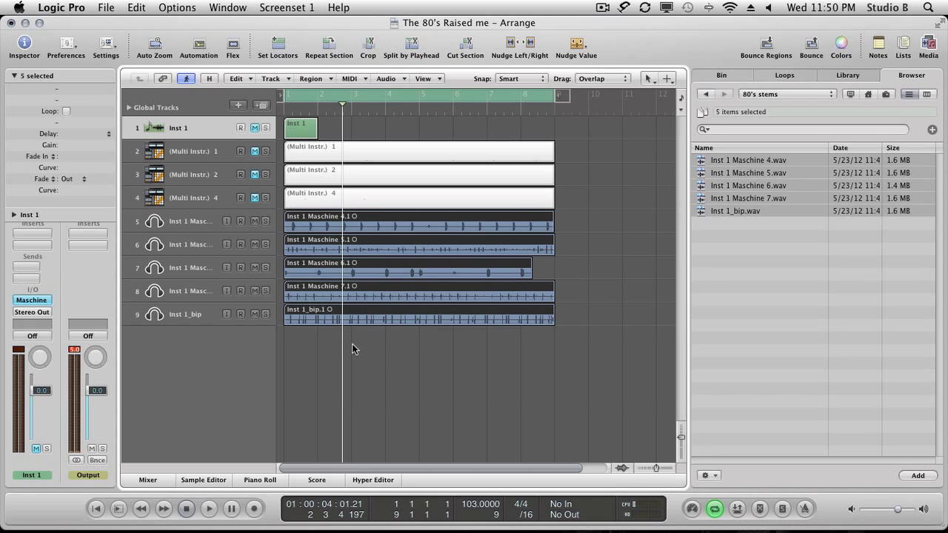
Step: Select the (Multi Instr.) 1 track
click(196, 151)
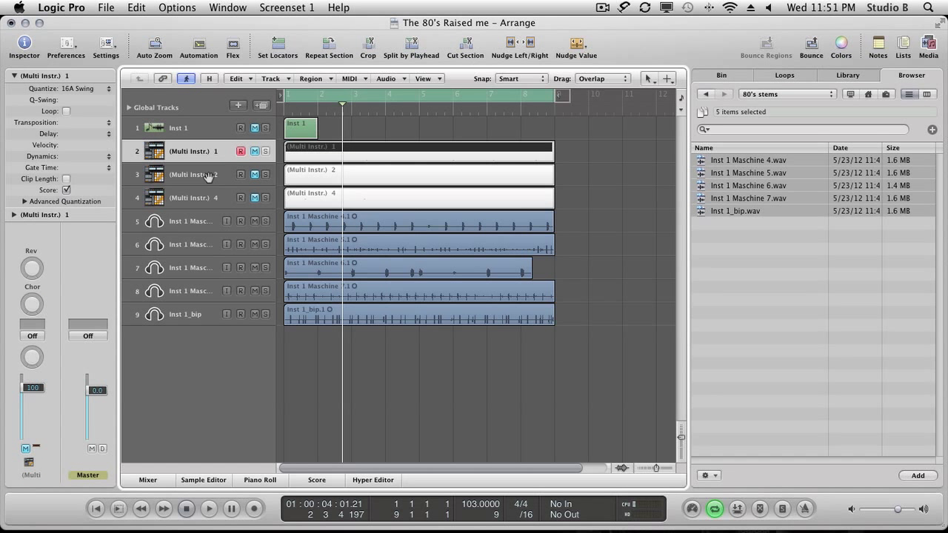